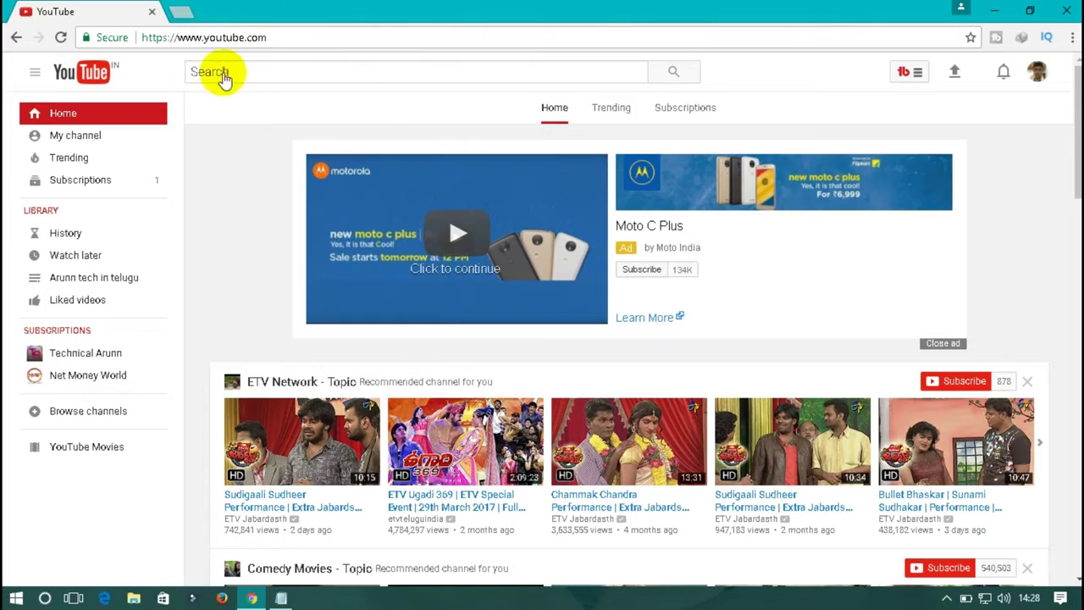
Step: Open the Arunn Tech In Telugu channel page from the account menu
left_click(294, 37)
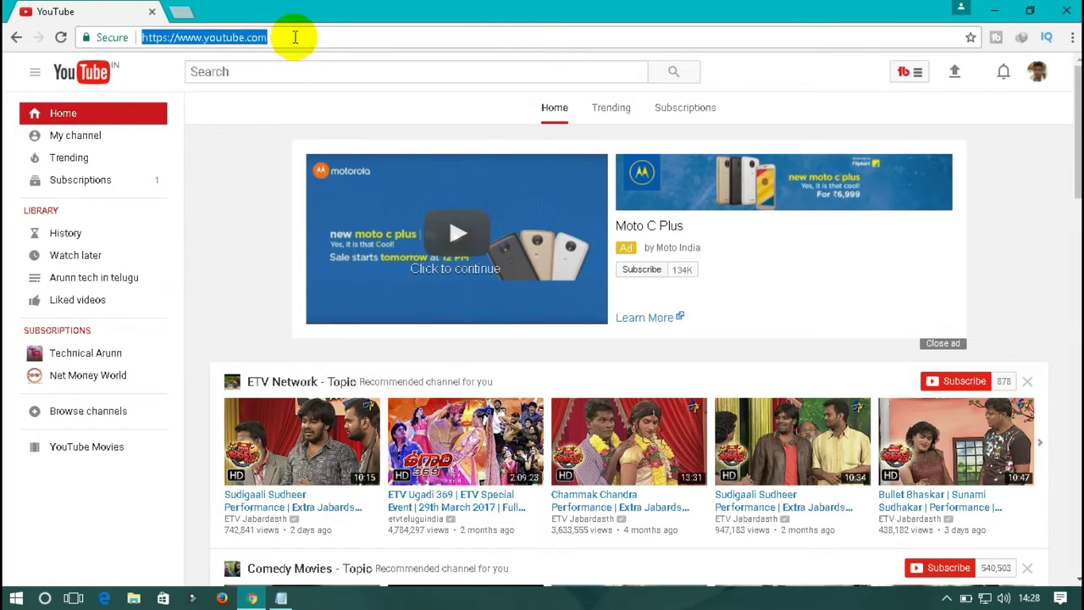
left_click(295, 37)
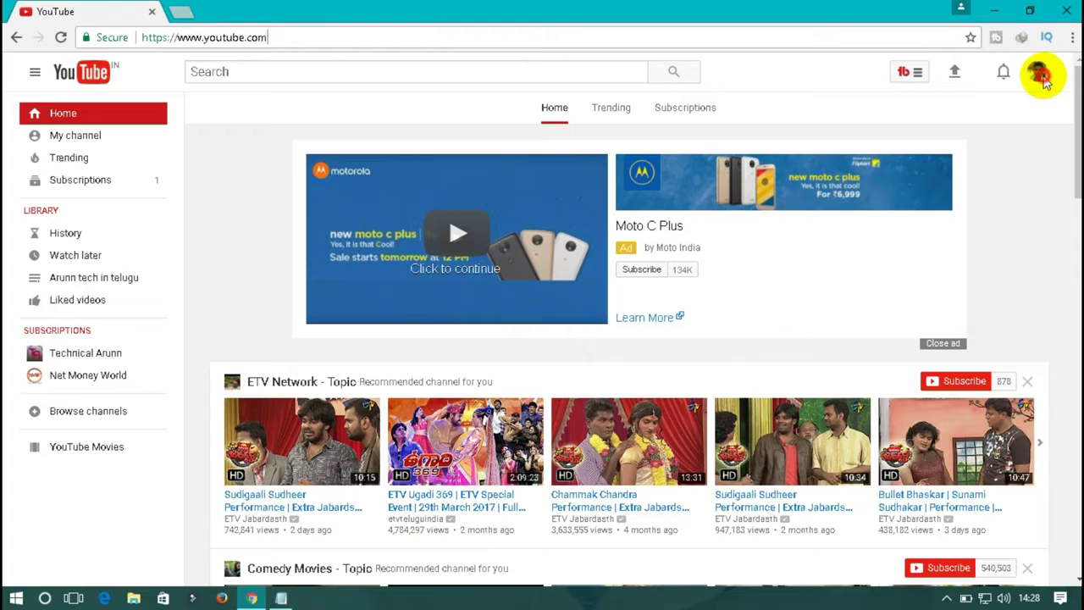
left_click(1040, 77)
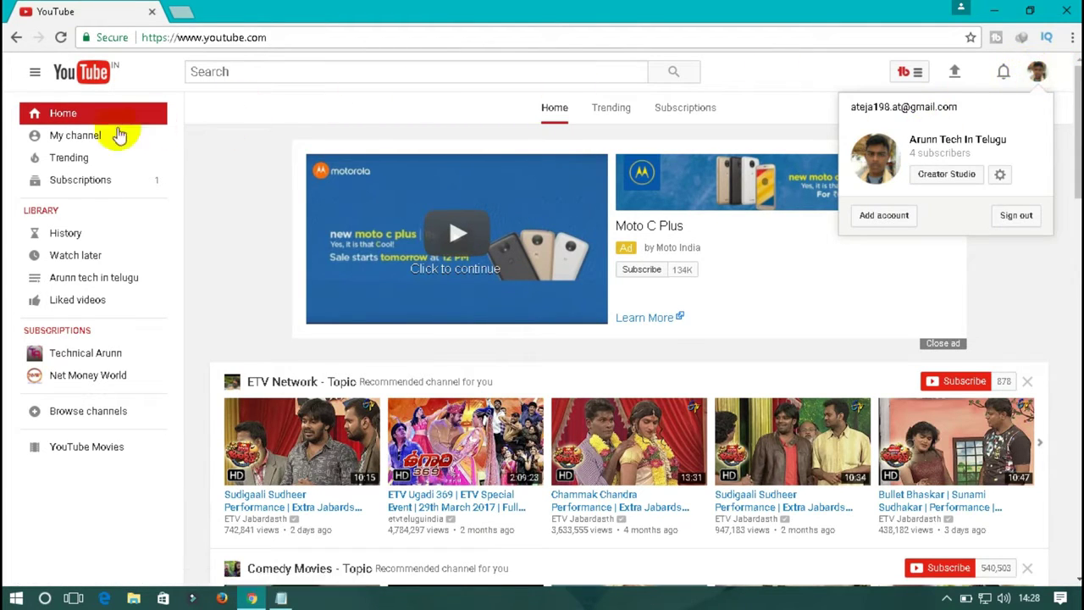
left_click(84, 138)
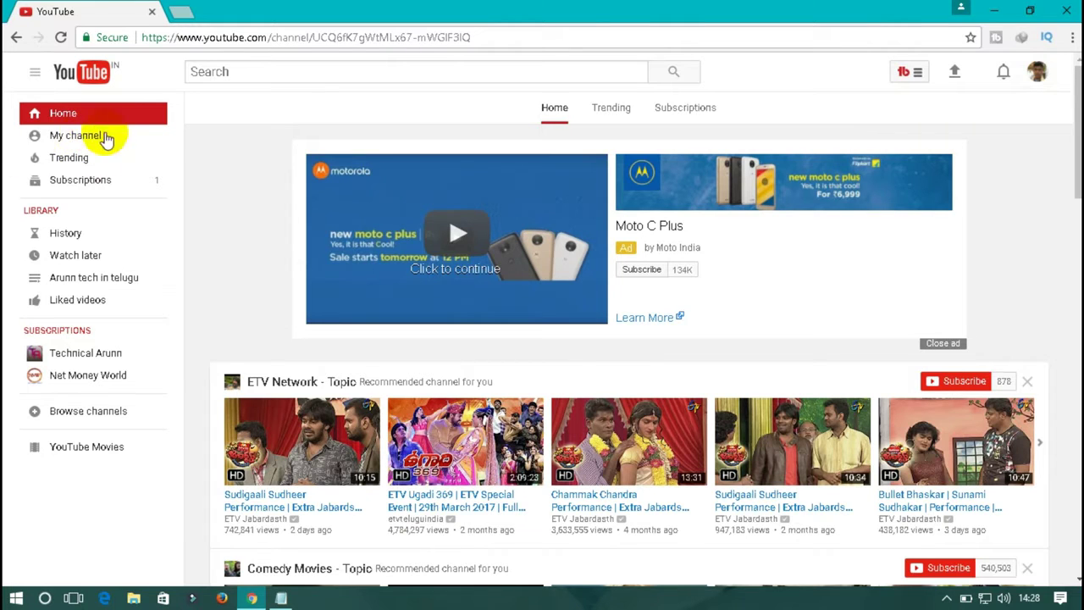
left_click(108, 137)
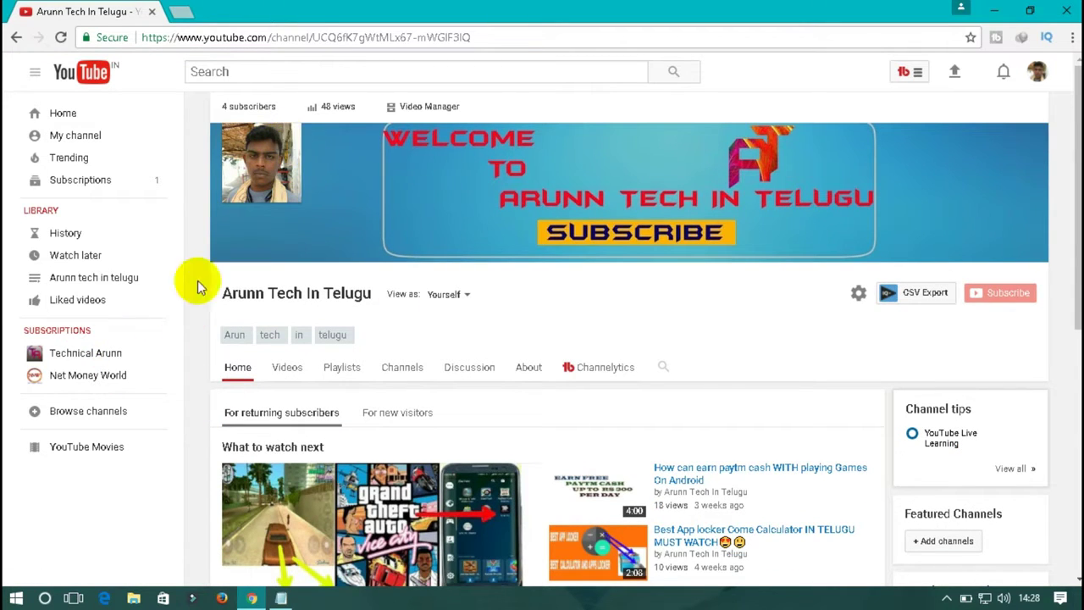
mouse_move(261, 163)
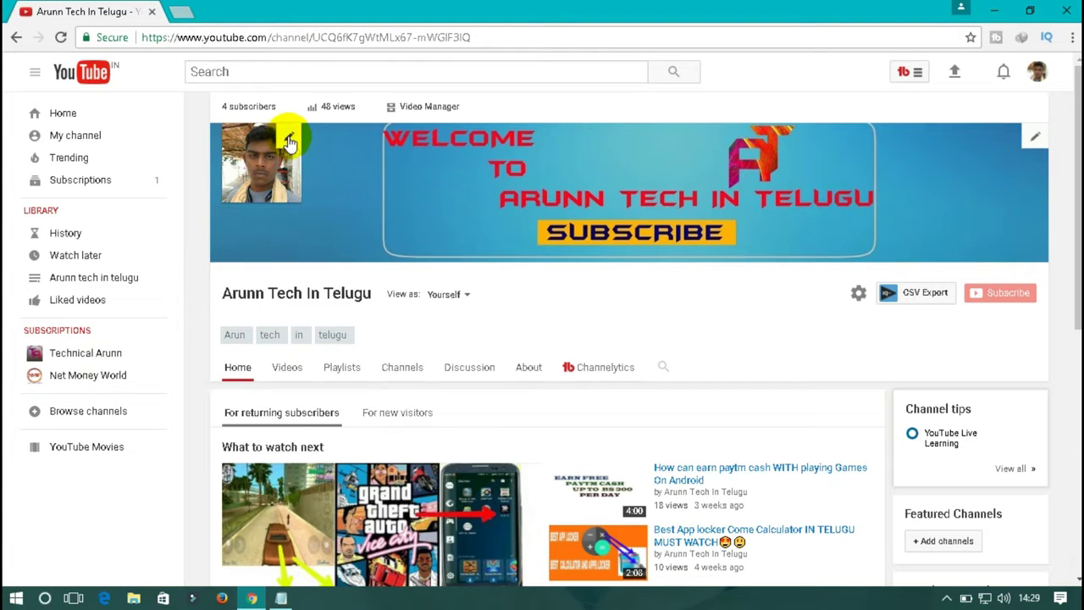
Step: Start editing the channel icon in Google About me
left_click(288, 138)
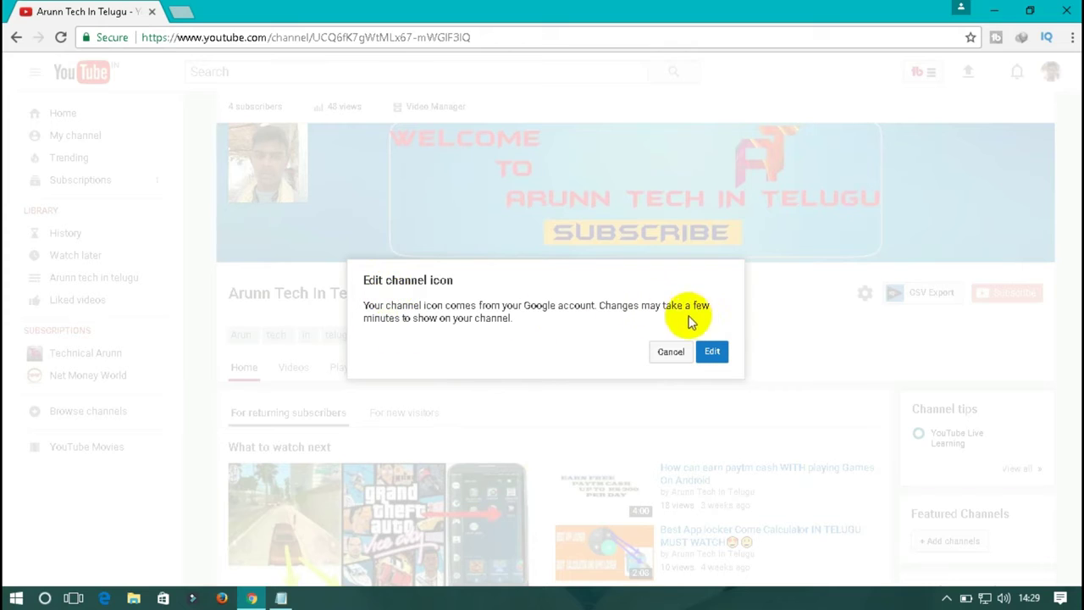
left_click(709, 354)
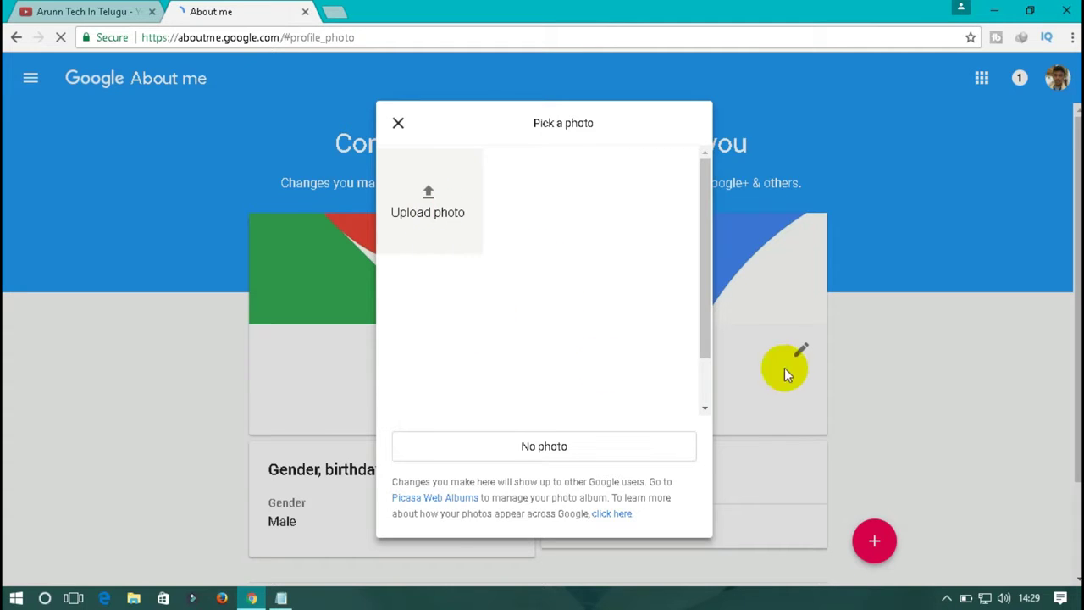
left_click(439, 222)
Step: Upload the Untitled-1 image and pick the AT logo as profile photo
left_click(416, 211)
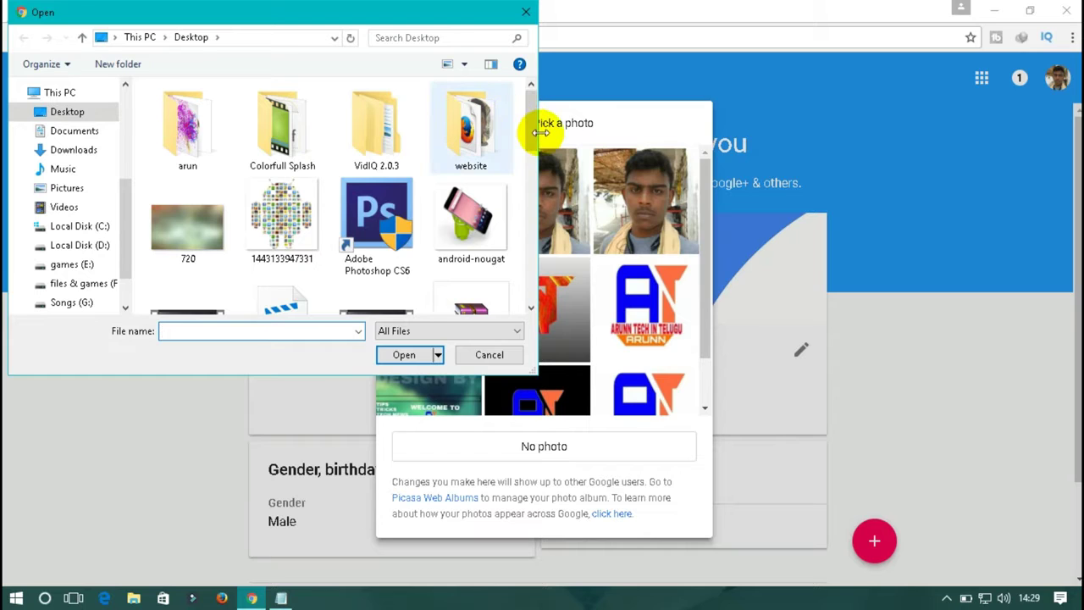
scroll(512, 282, "down", 2)
scroll(505, 289, "down", 3)
scroll(505, 288, "down", 2)
left_click(395, 176)
left_click(398, 354)
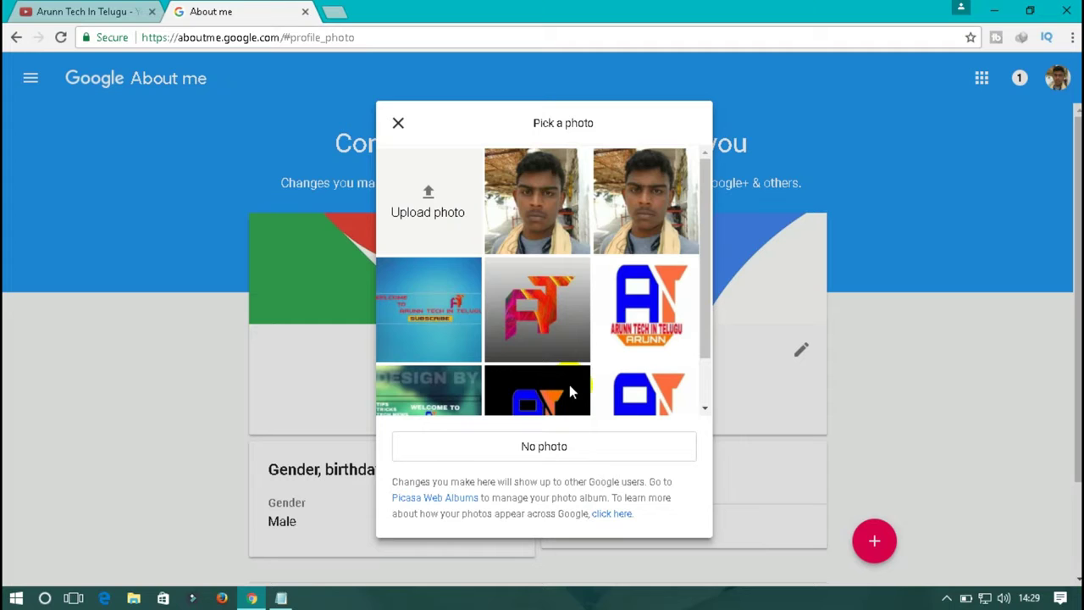
left_click(572, 338)
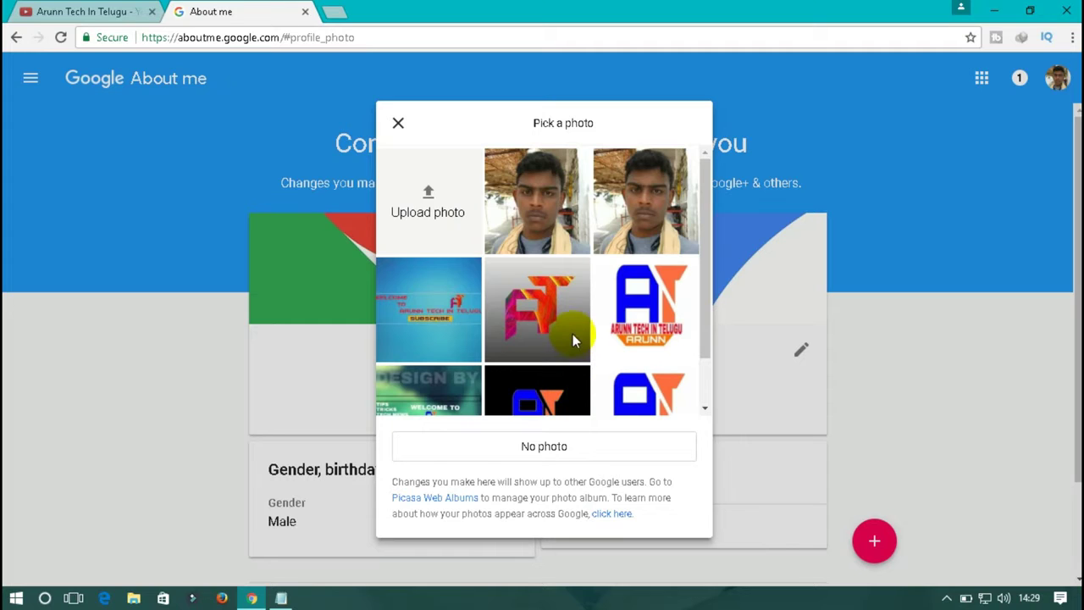
Step: Close the About me tab and an extra youtube.com tab, returning to the channel page
left_click(305, 11)
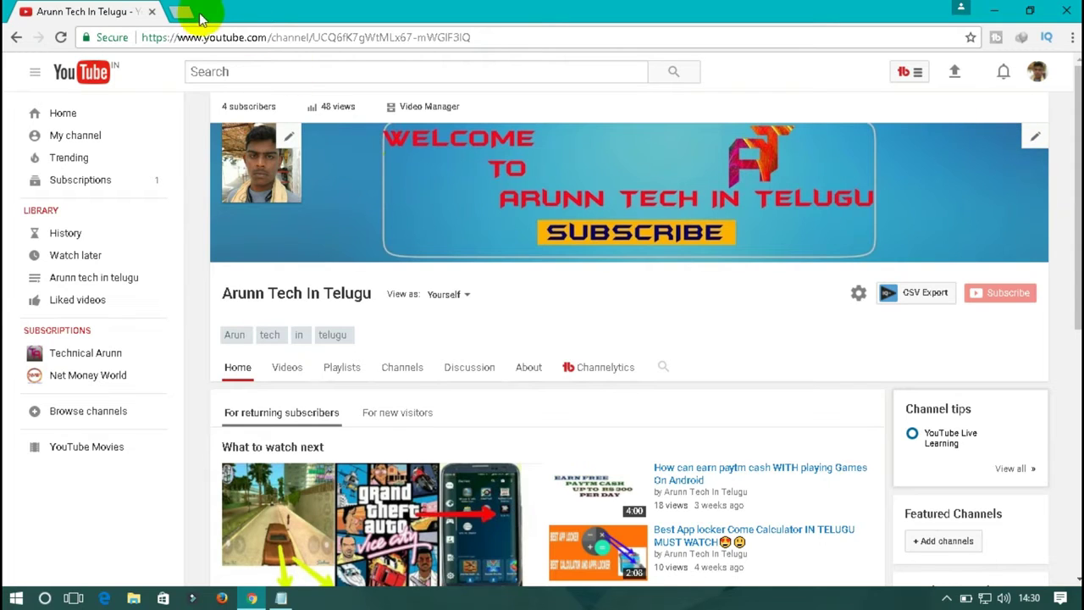
key("ctrl+t")
left_click(214, 44)
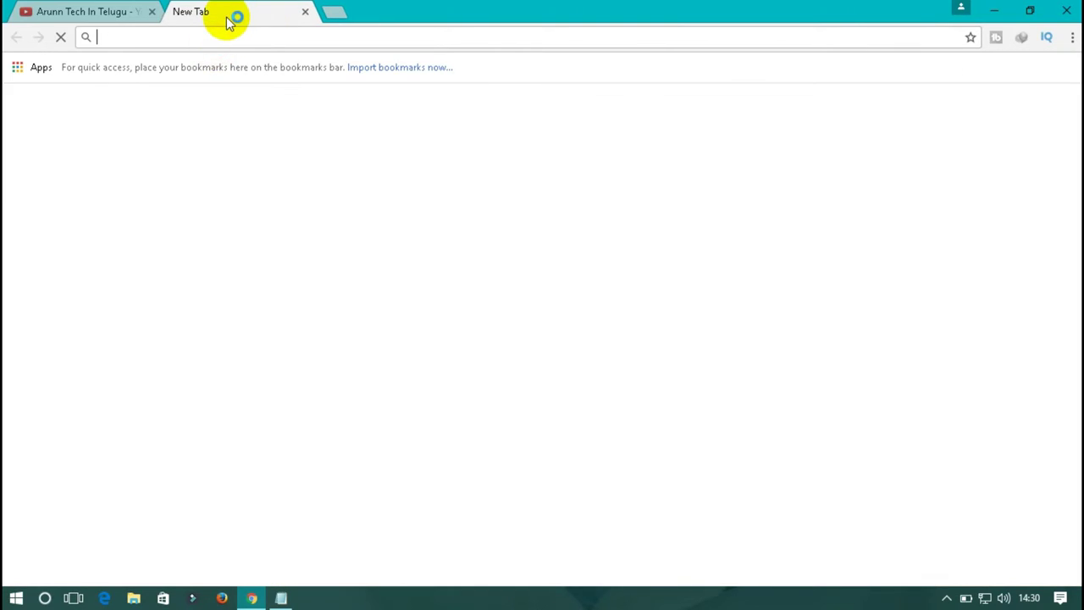
type("youtub")
key("Return")
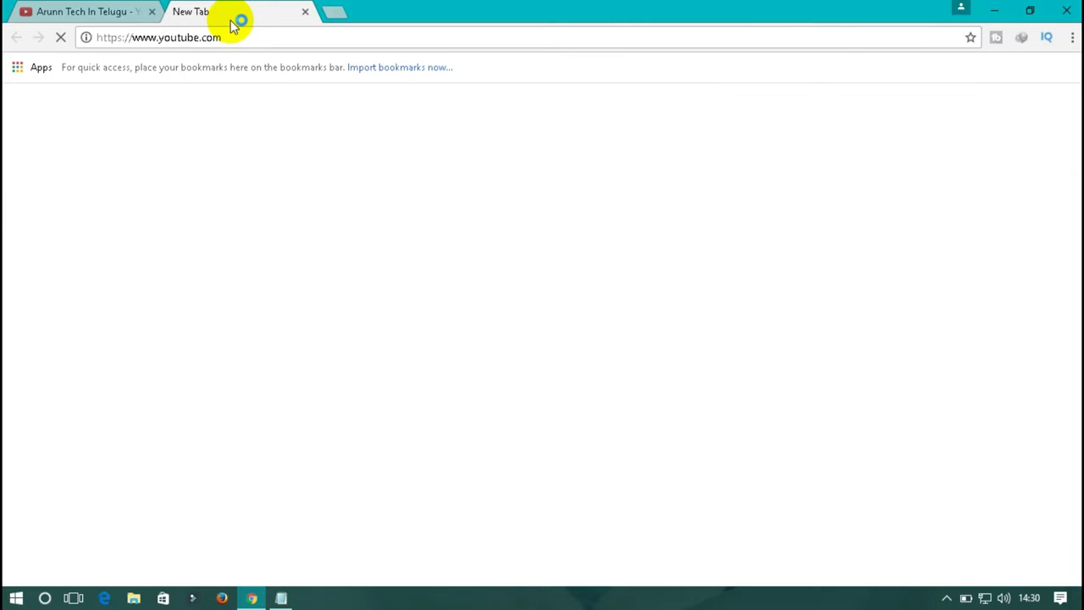
left_click(305, 13)
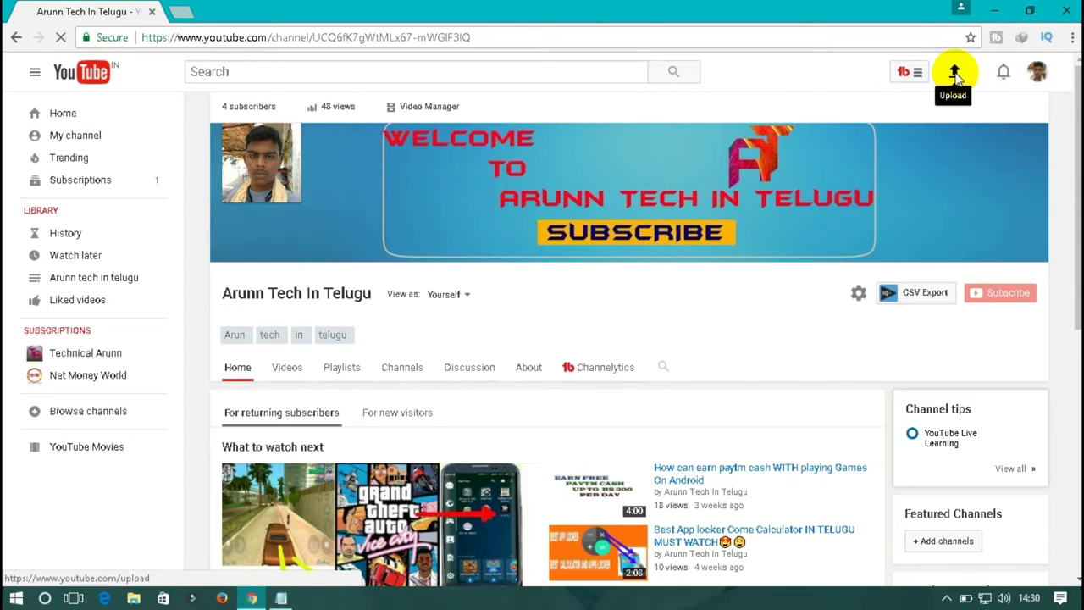
Step: Upload the My Video1 file from YouTube's upload page
left_click(955, 75)
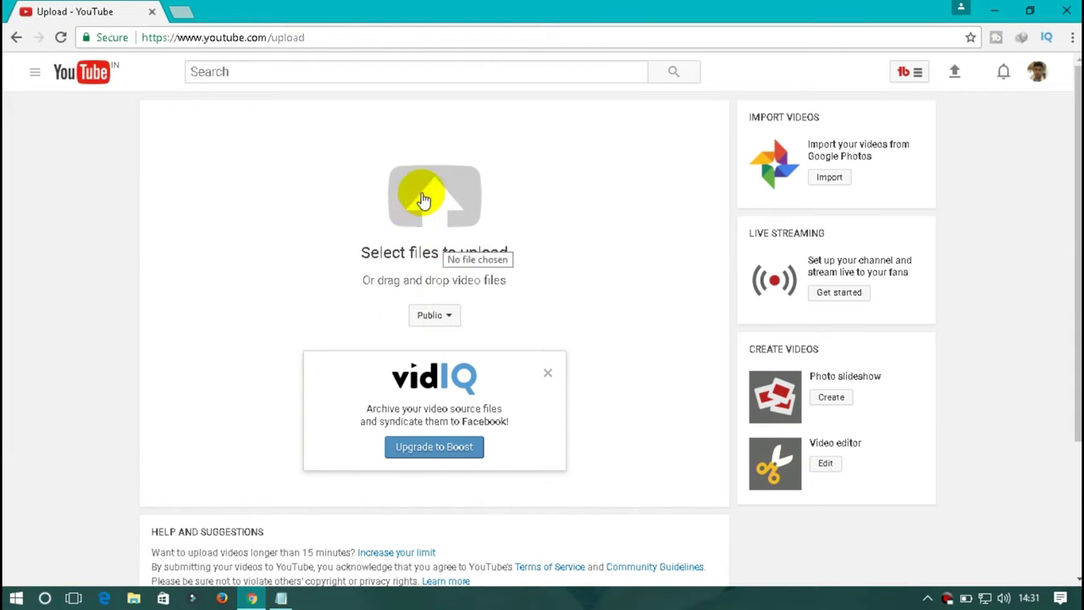
left_click(431, 206)
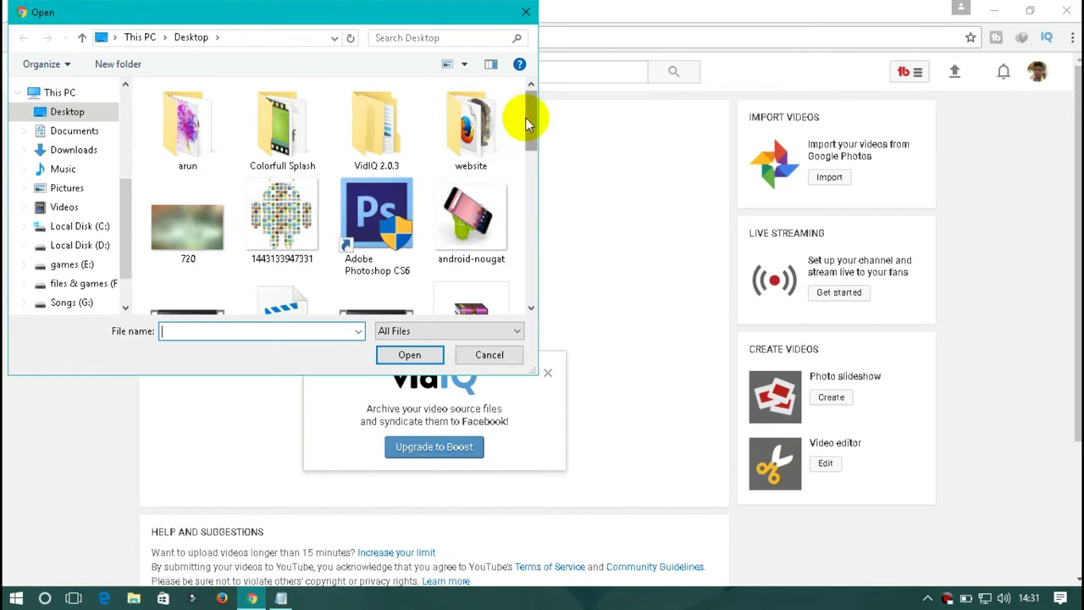
mouse_move(526, 117)
left_mouse_down()
mouse_move(520, 244)
mouse_move(529, 182)
left_mouse_up()
left_click(475, 205)
left_click(413, 356)
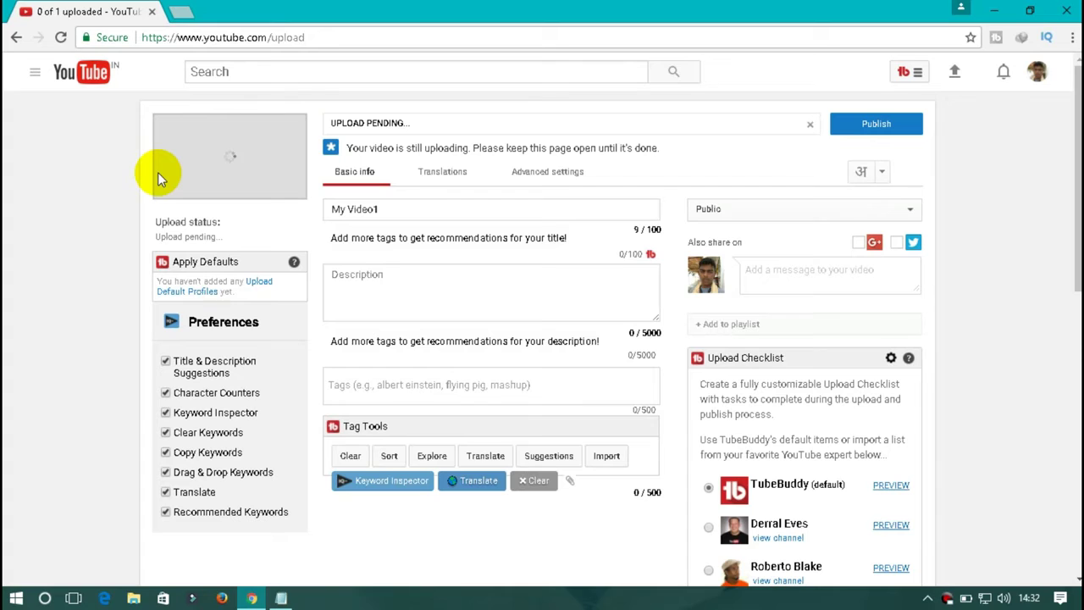
Step: Replace the My Video1 title with 'How can create Youtube channel In telugu 2017 #part 1' from the notes
triple_click(326, 211)
key("BackSpace")
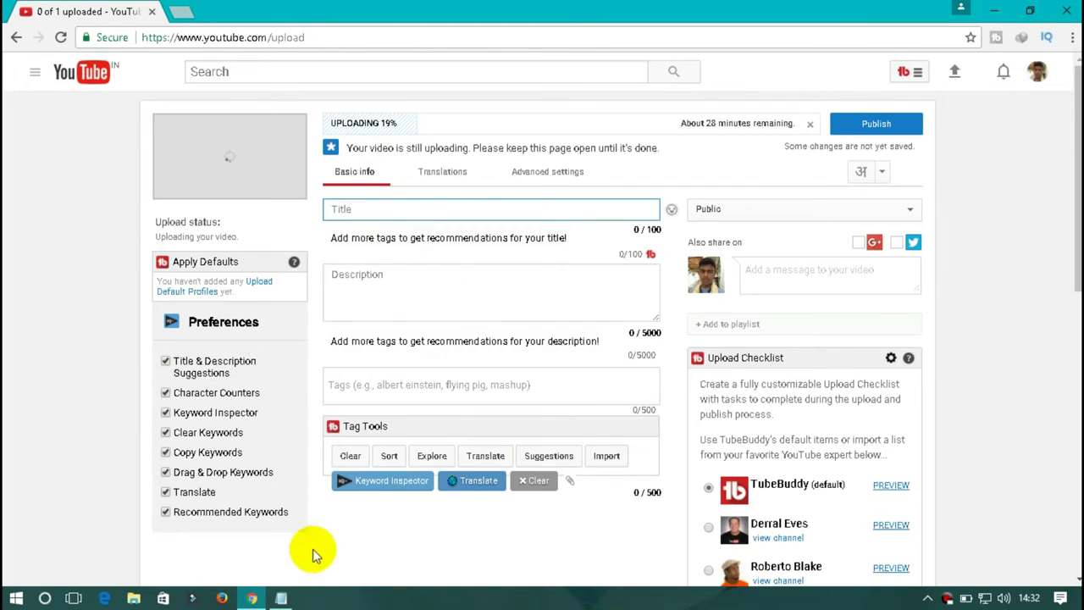
left_click(282, 597)
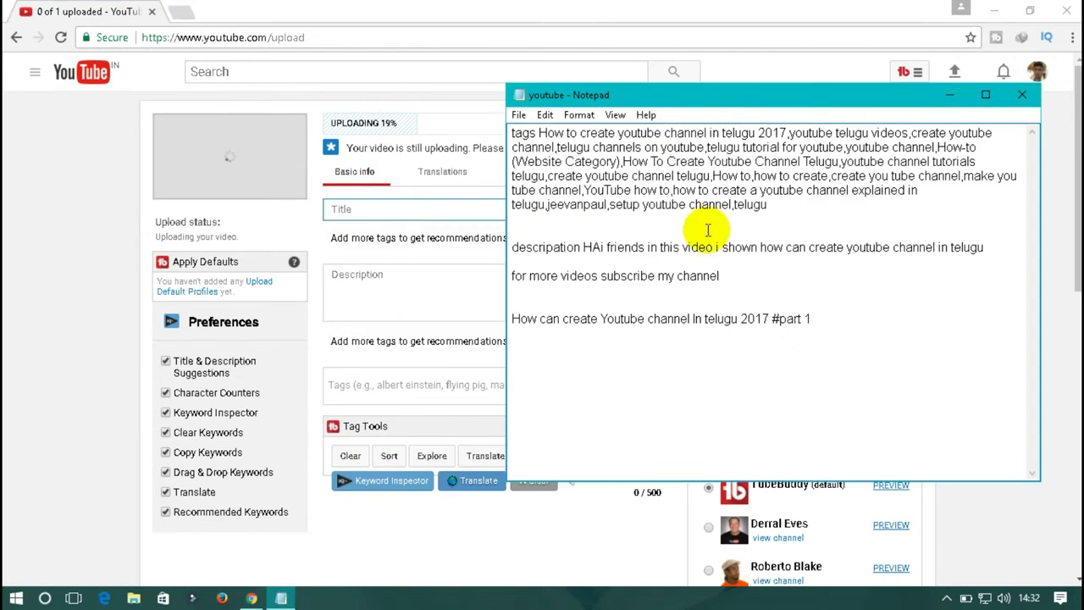
mouse_move(814, 320)
left_mouse_down()
mouse_move(702, 345)
mouse_move(508, 346)
left_mouse_up()
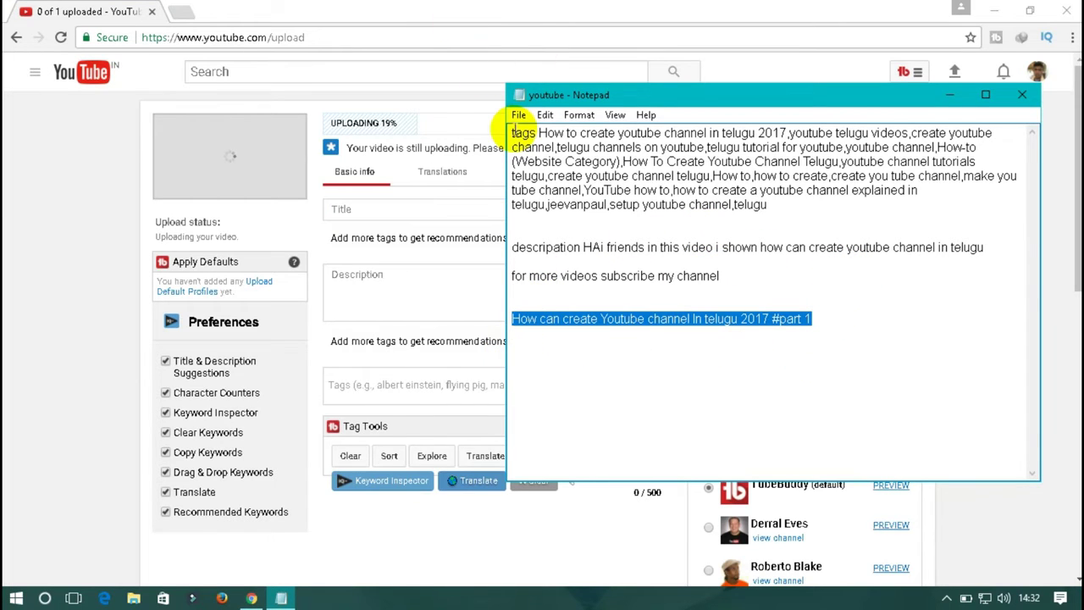
right_click(537, 319)
left_click(543, 367)
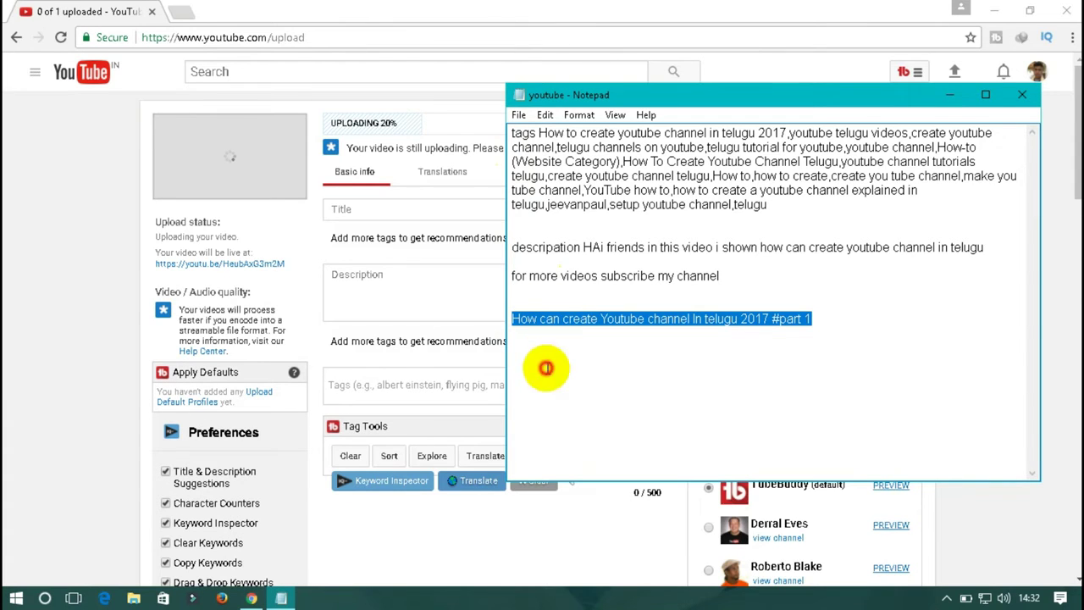
left_click(487, 214)
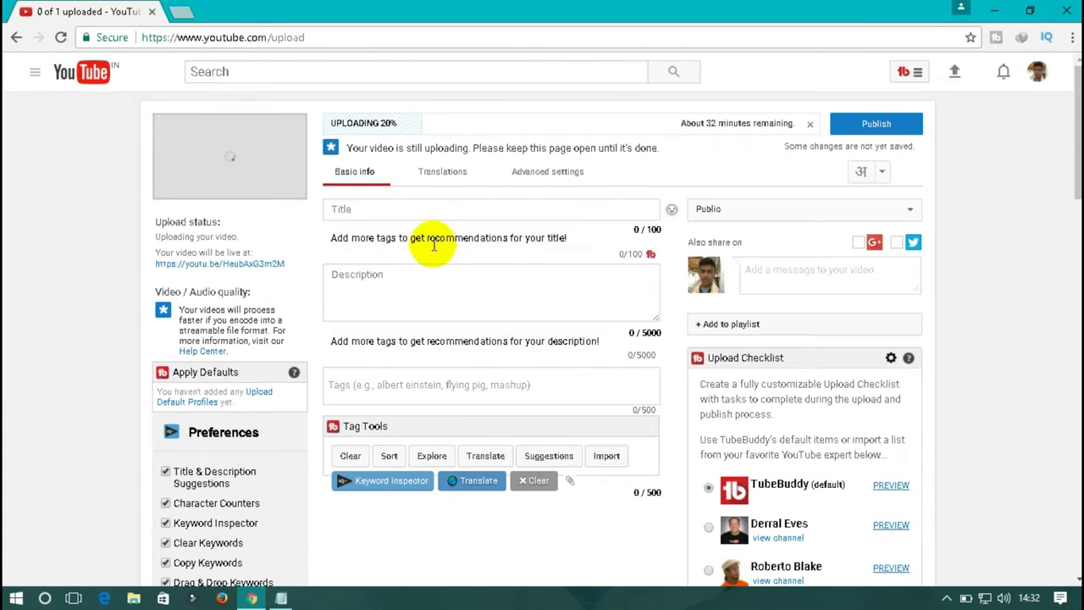
left_click(430, 209)
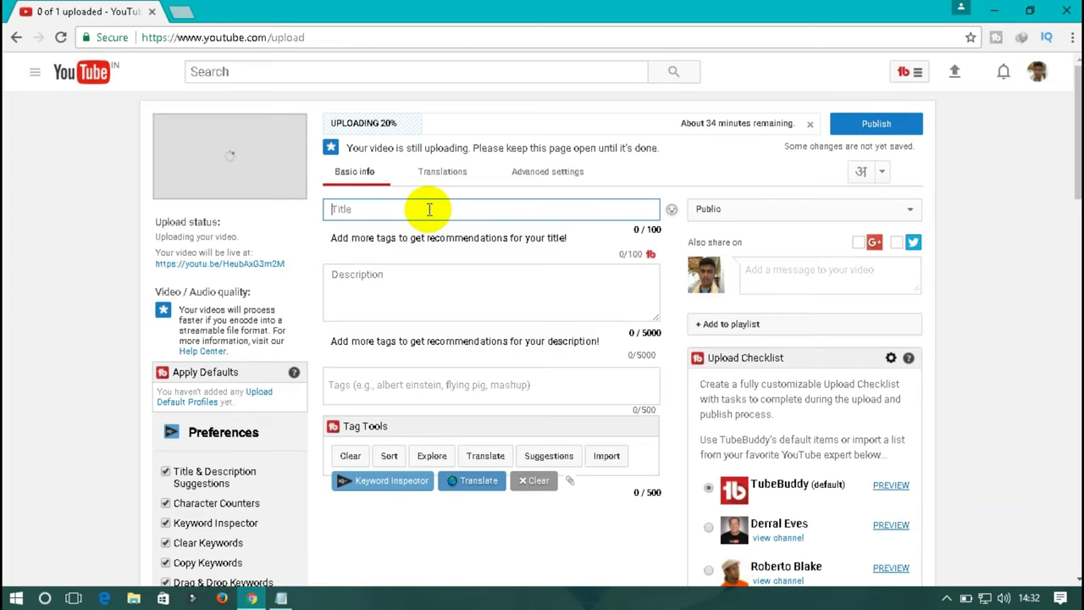
key("ctrl+v")
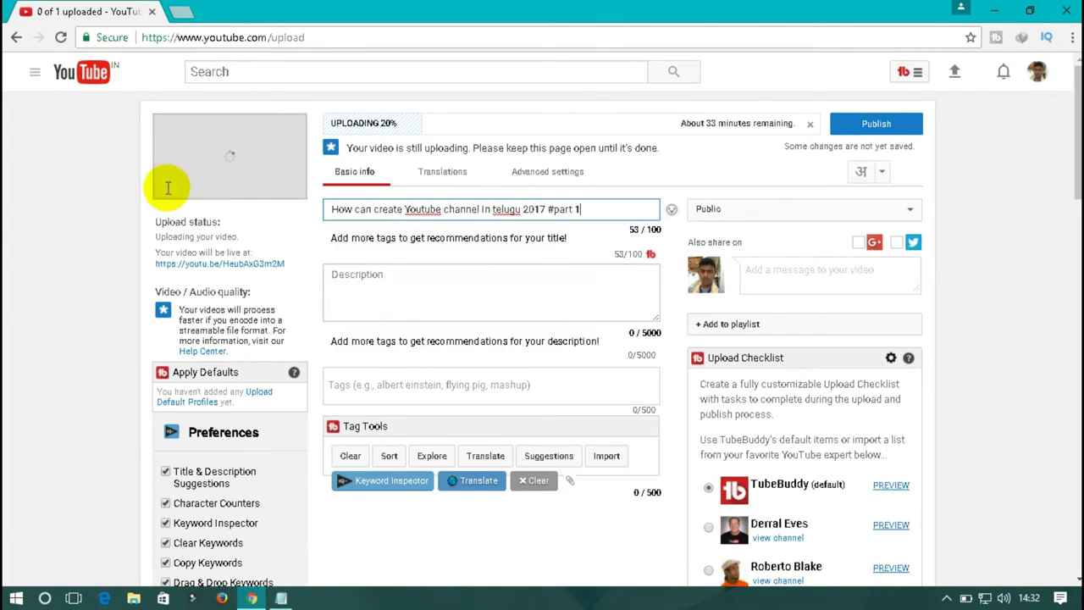
left_click(354, 298)
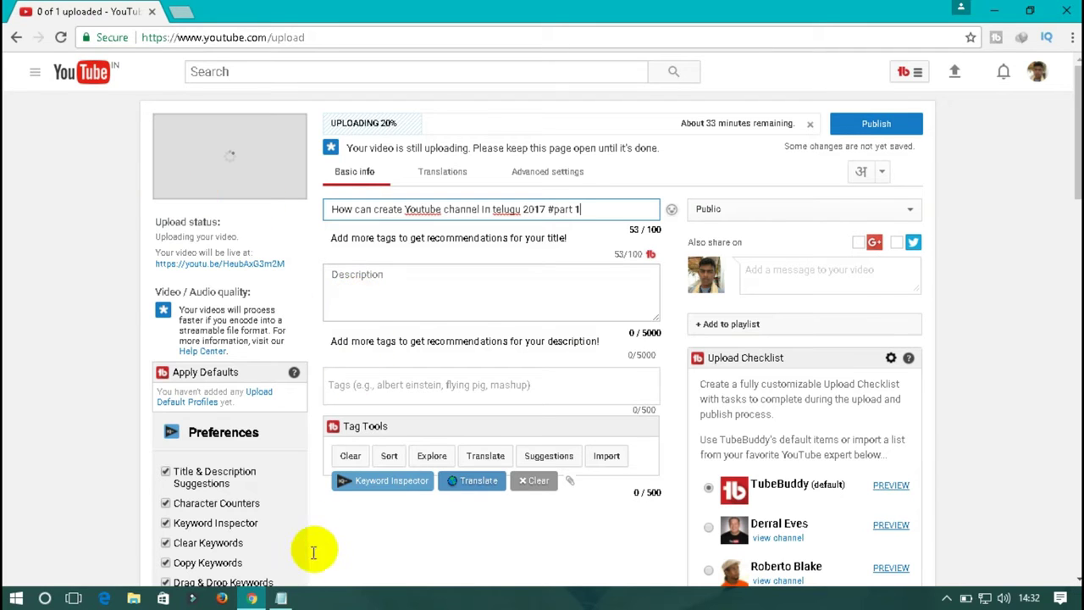
Step: Paste the channel-creation intro and subscribe request from the notes into the Description
left_click(281, 598)
left_click_drag(749, 285, 576, 246)
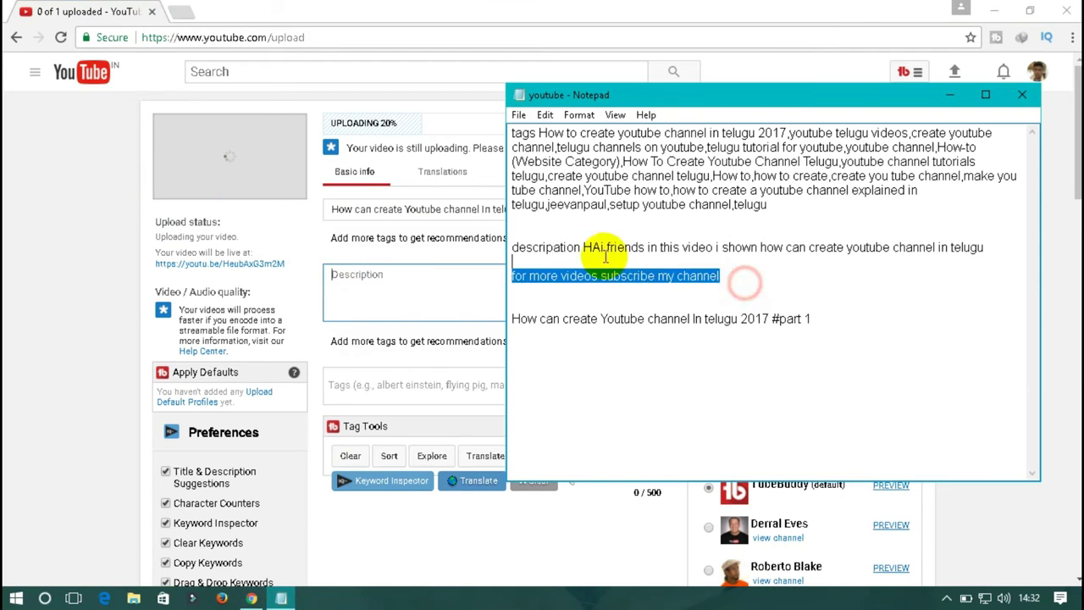
right_click(594, 240)
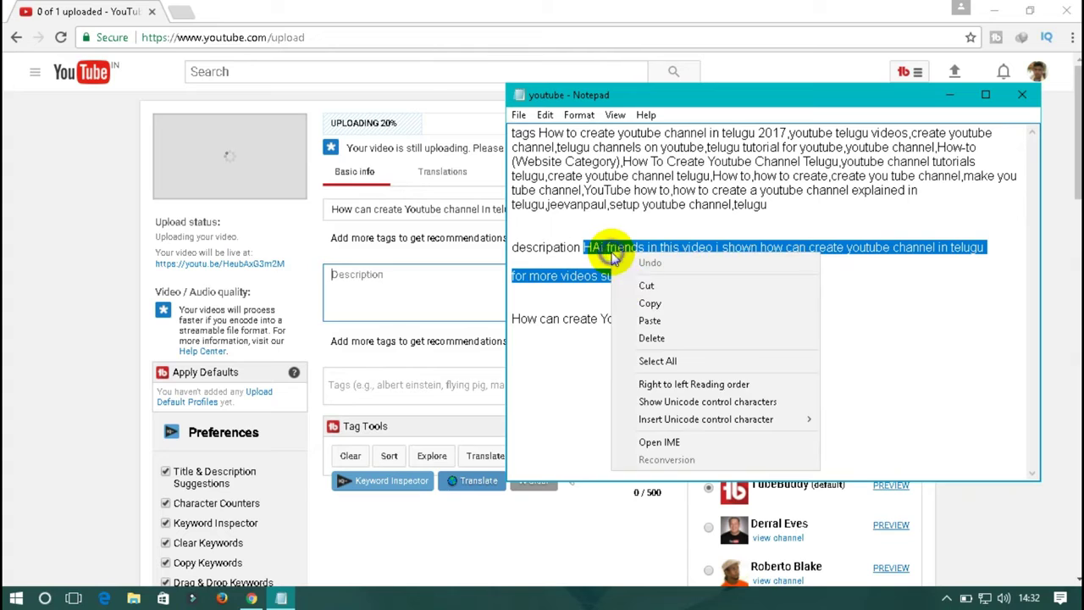
left_click(633, 303)
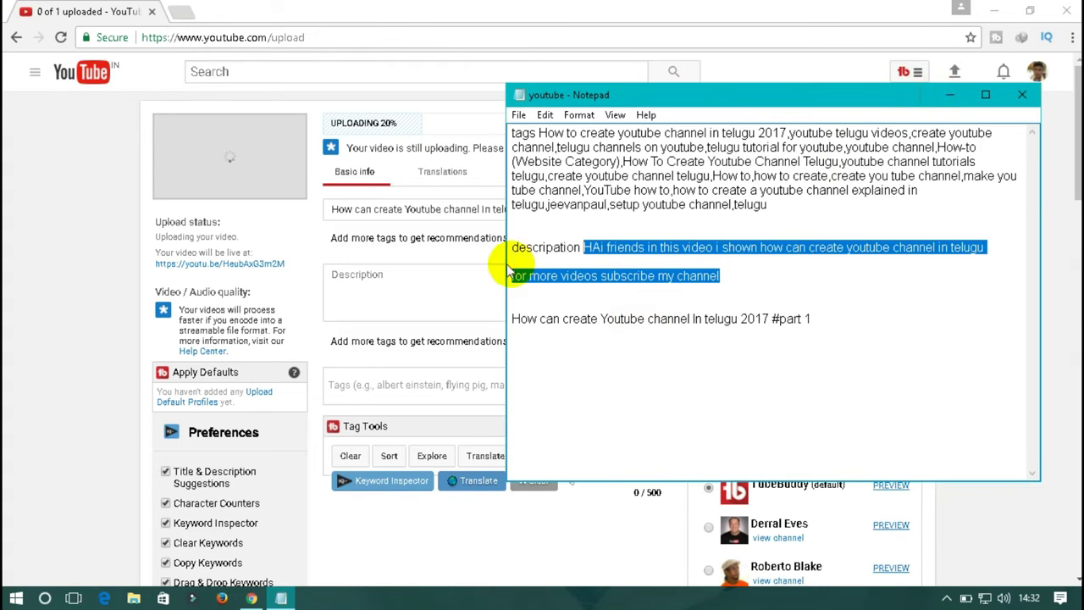
left_click(398, 290)
left_click(397, 284)
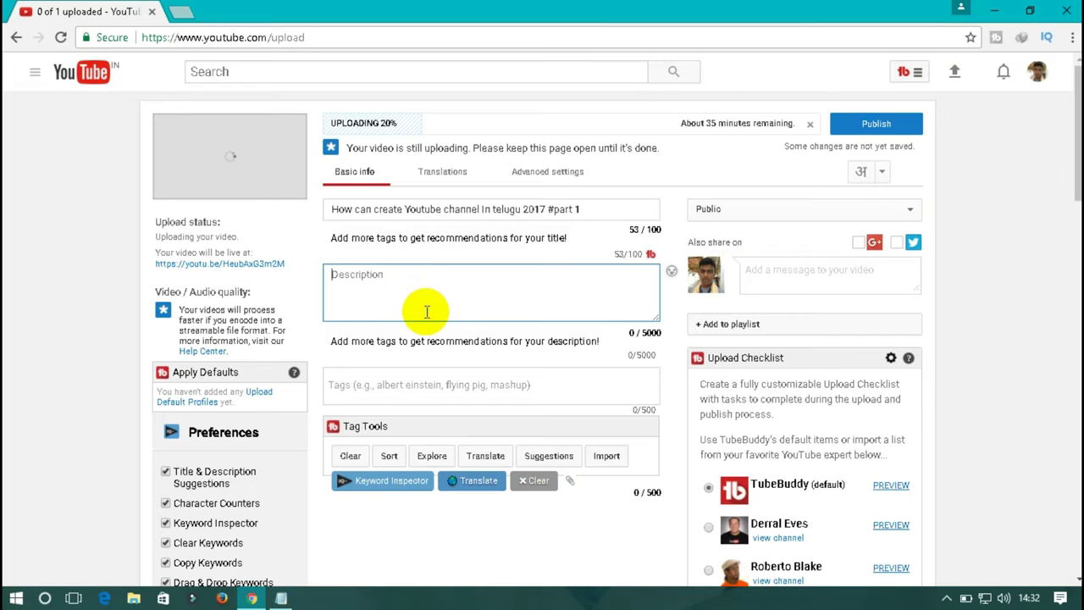
key("ctrl+v")
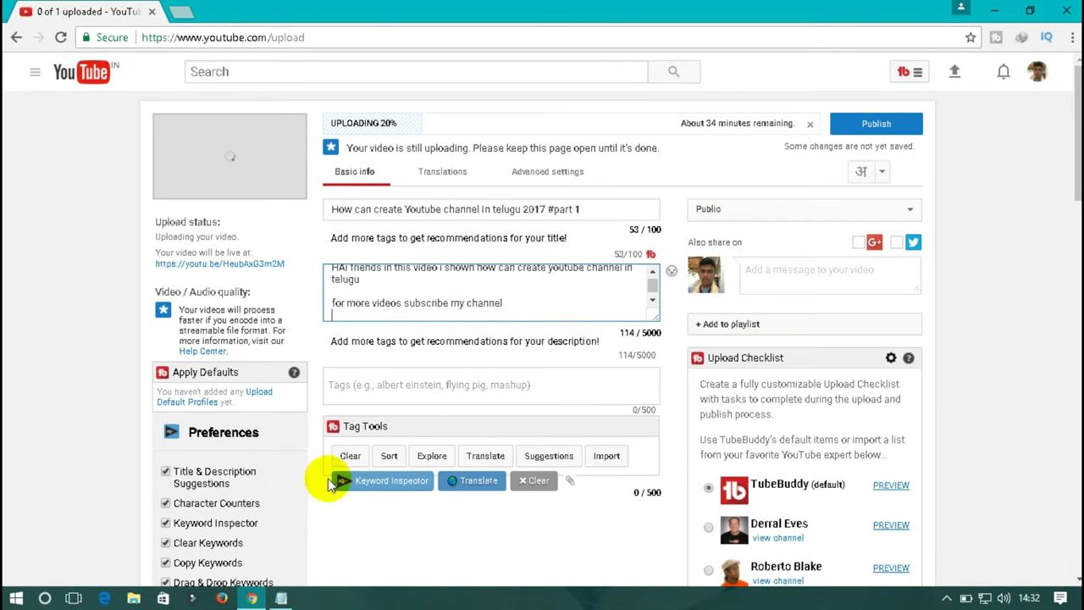
left_click(347, 384)
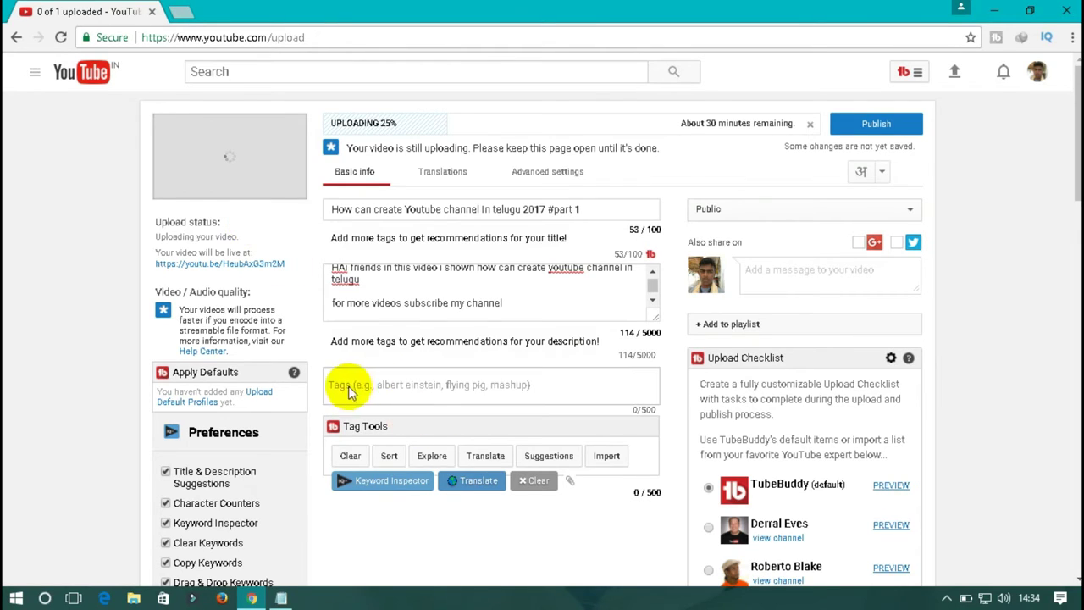
Step: Paste the Telugu channel-creation tag list from the notes into the Tags box
left_click(281, 598)
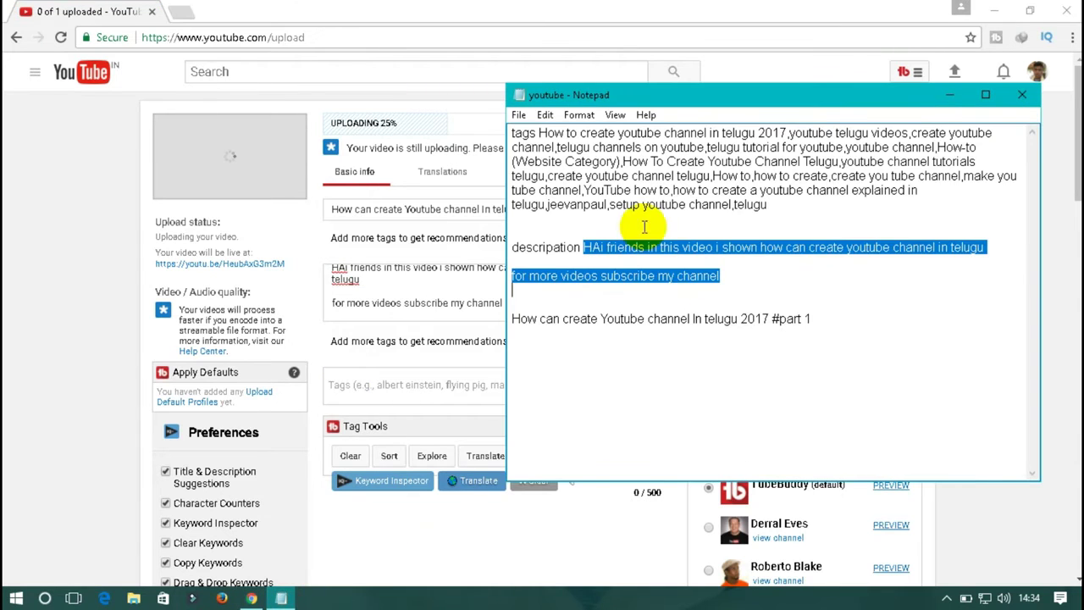
left_click_drag(767, 206, 538, 133)
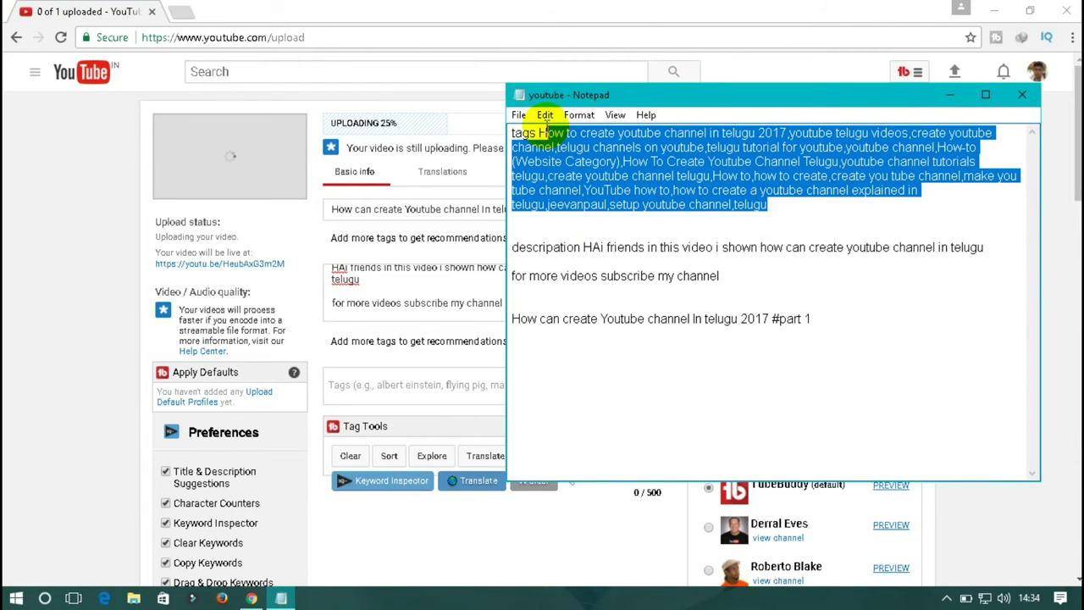
right_click(563, 159)
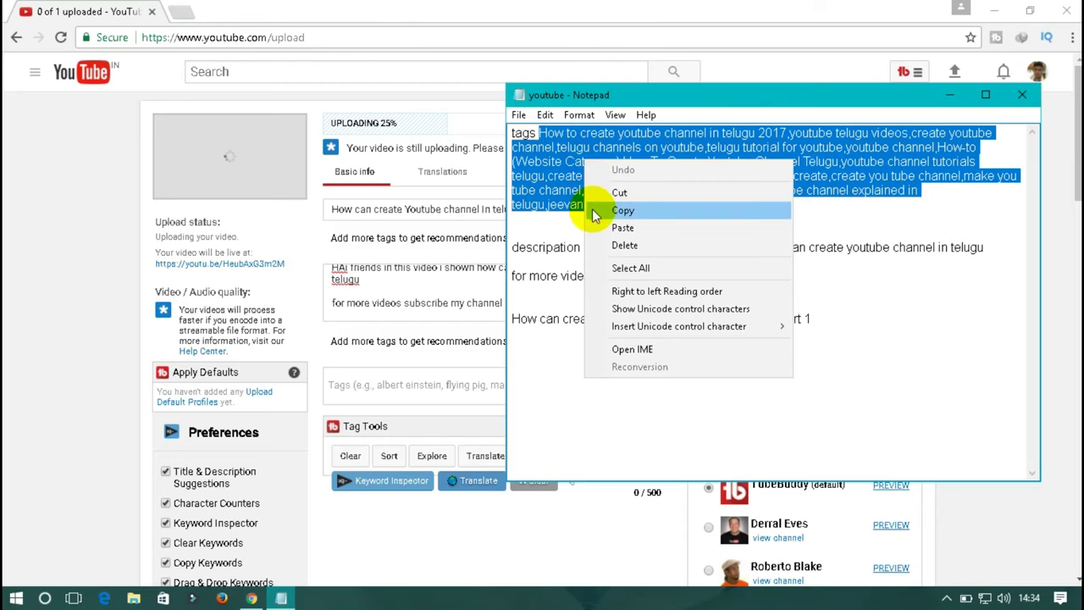
left_click(591, 212)
left_click(950, 94)
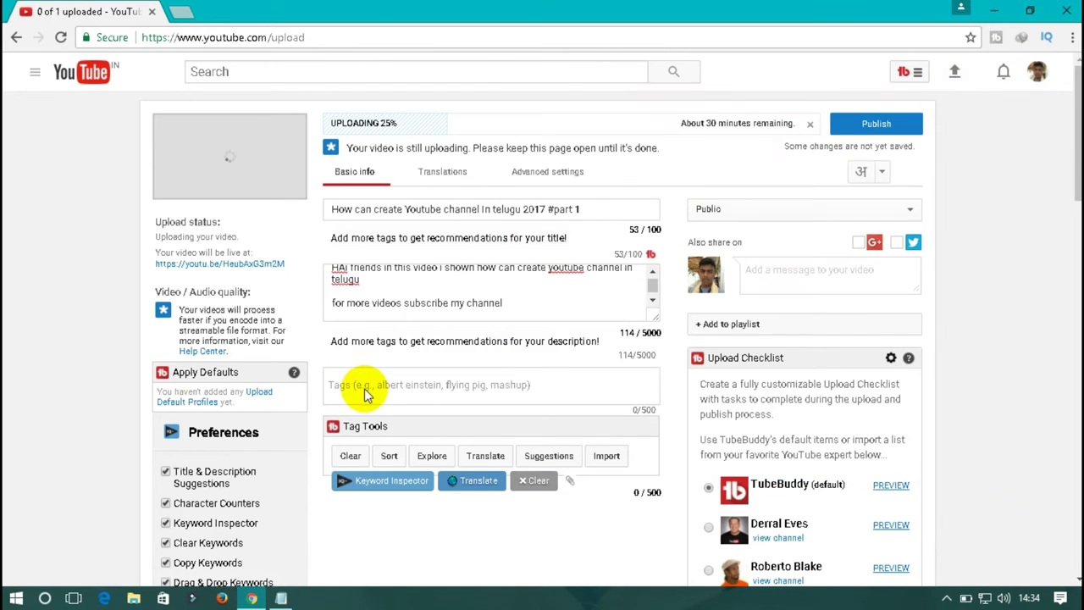
right_click(365, 386)
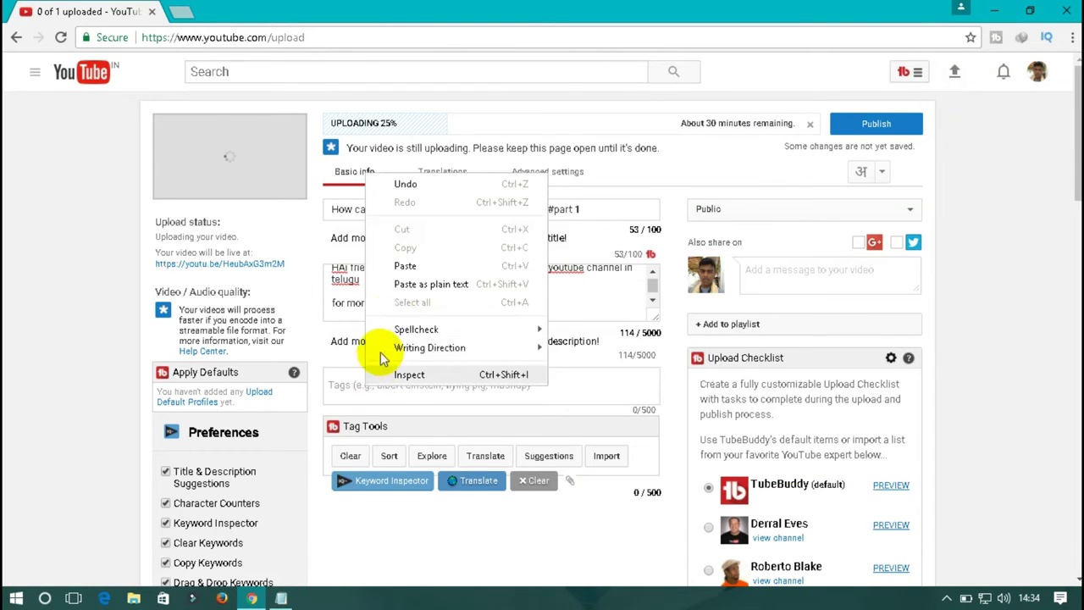
left_click(448, 401)
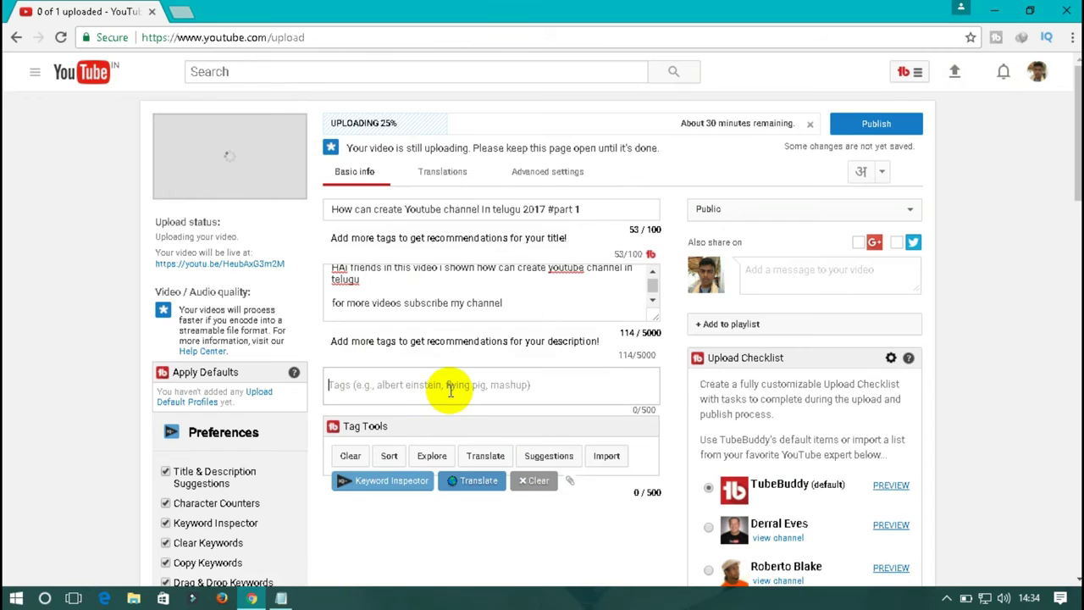
scroll(451, 394, "down", 4)
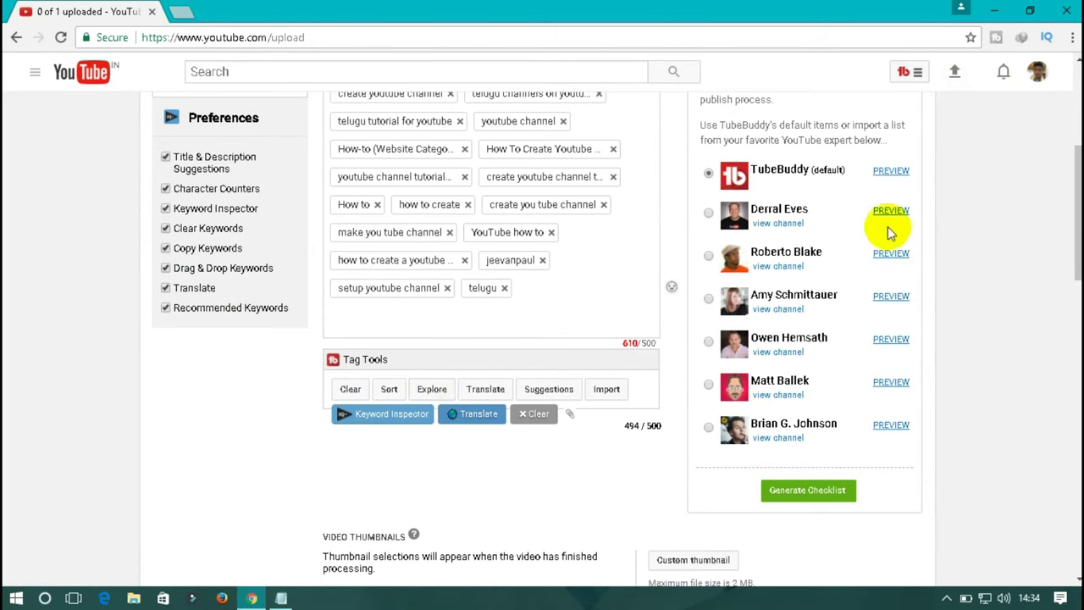
left_click(1079, 225)
left_click_drag(1079, 218, 1078, 194)
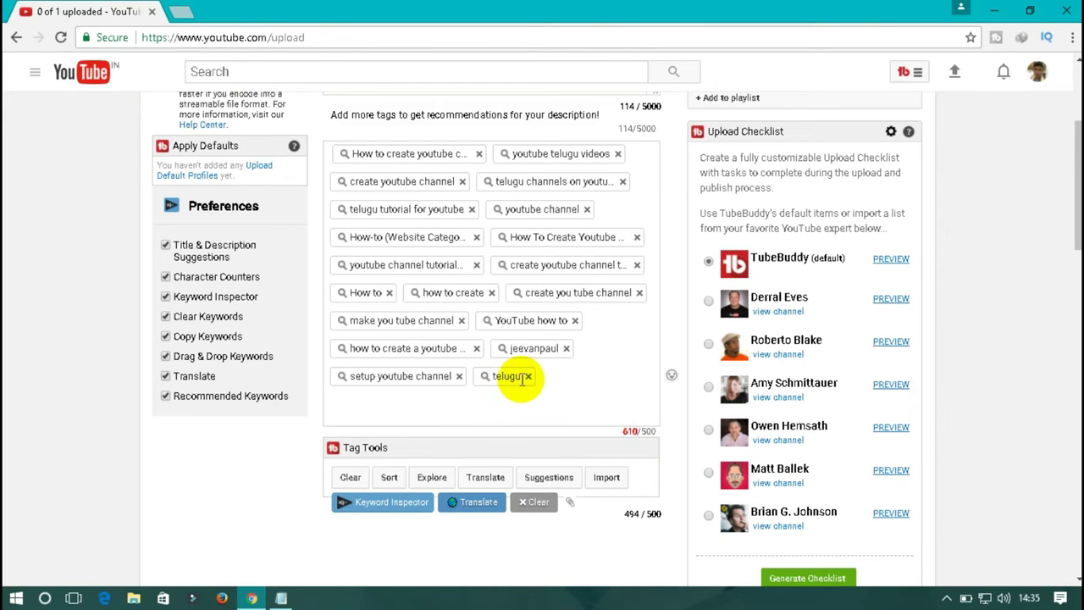
Step: Remove the telugu tag so the tags fit under 500 characters
left_click(527, 380)
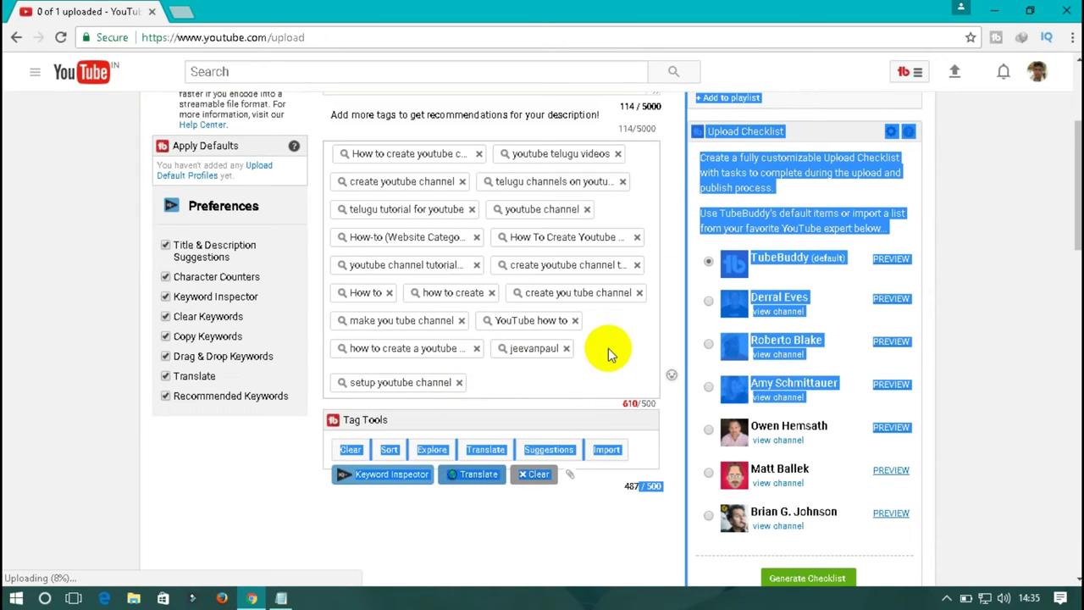
scroll(608, 348, "down", 2)
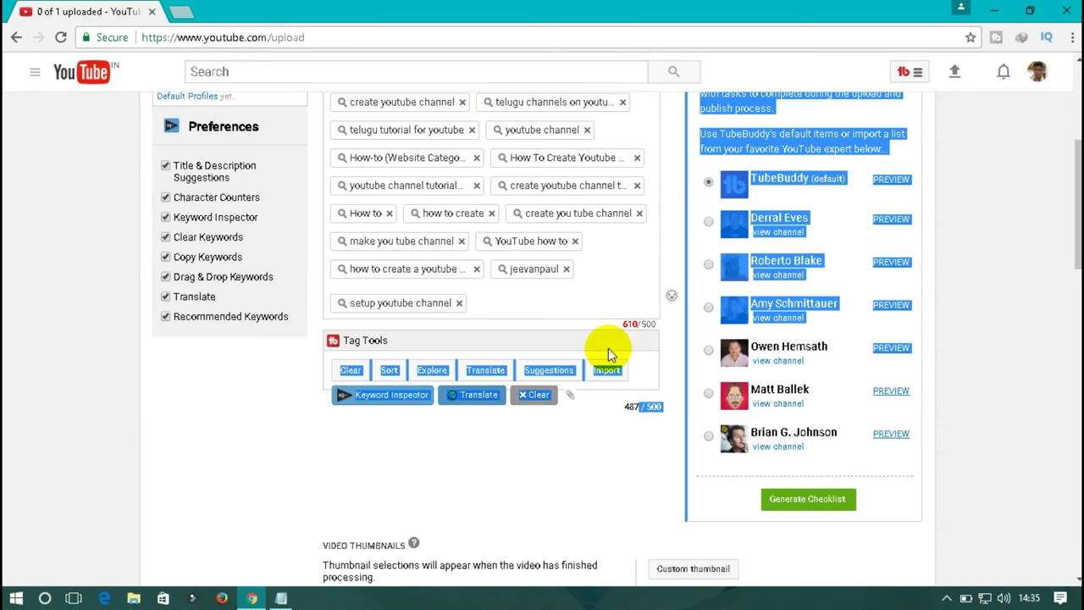
left_click(650, 412)
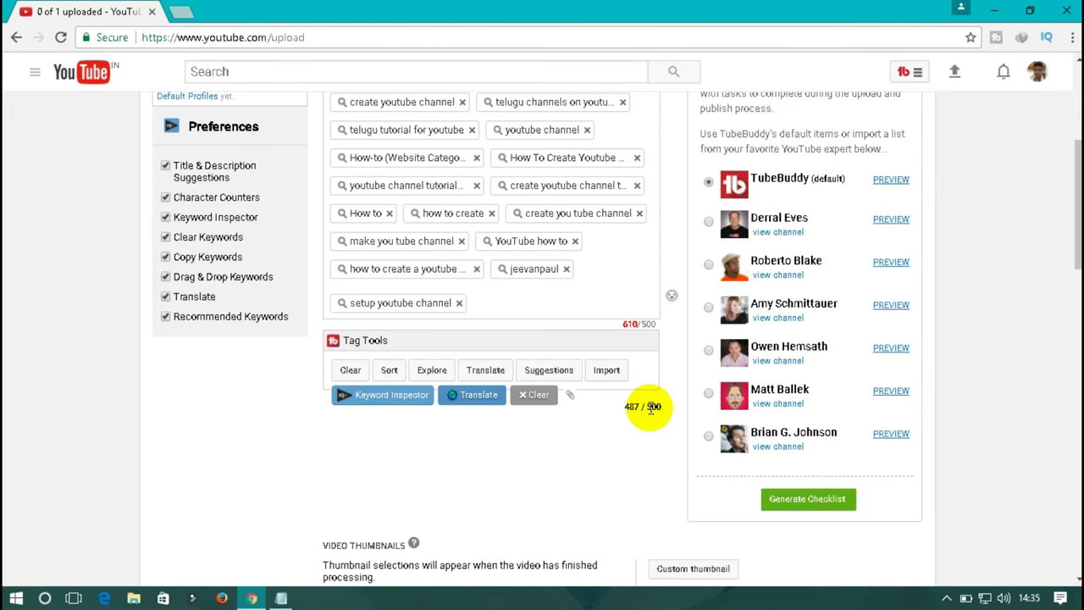
scroll(535, 295, "up", 1)
scroll(535, 294, "up", 3)
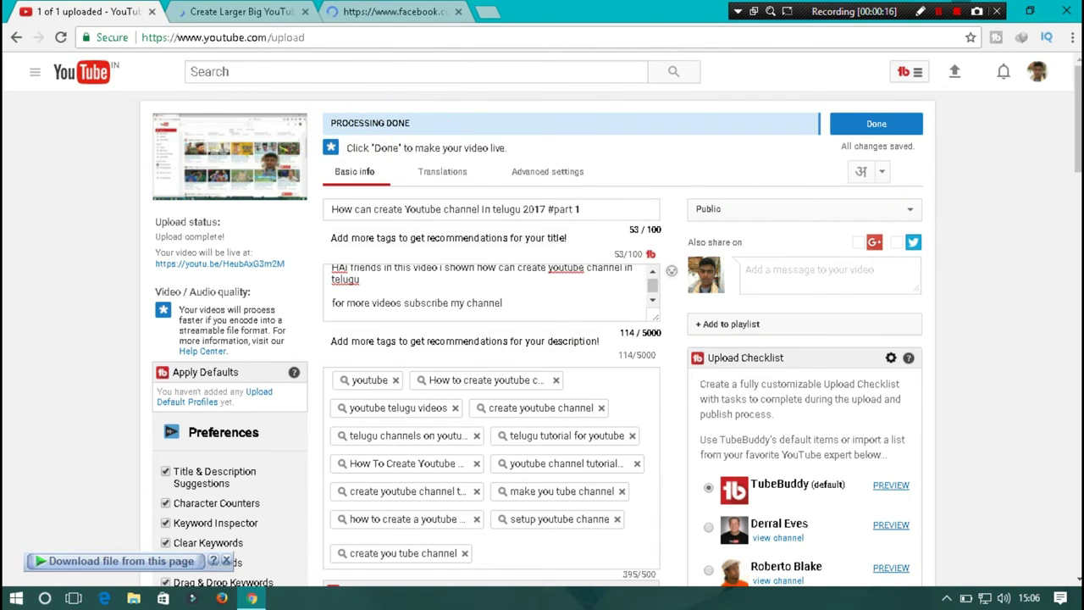
Step: Add the 'Create Own Youtube channel #PART 1' custom thumbnail from the Video Thumbnails section
scroll(542, 339, "down", 3)
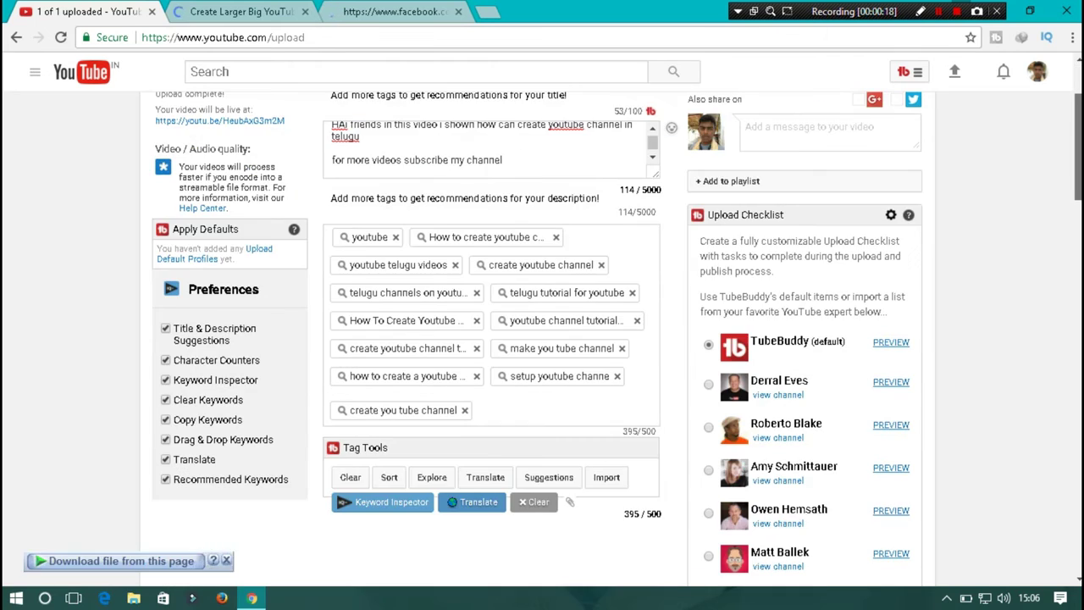
scroll(542, 339, "down", 1)
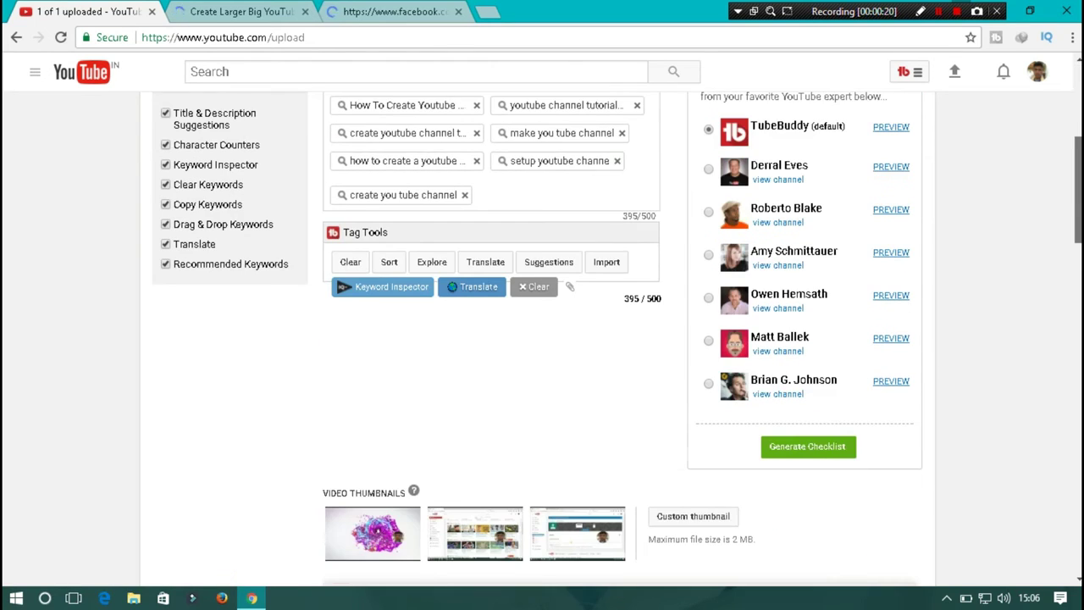
scroll(542, 339, "down", 1)
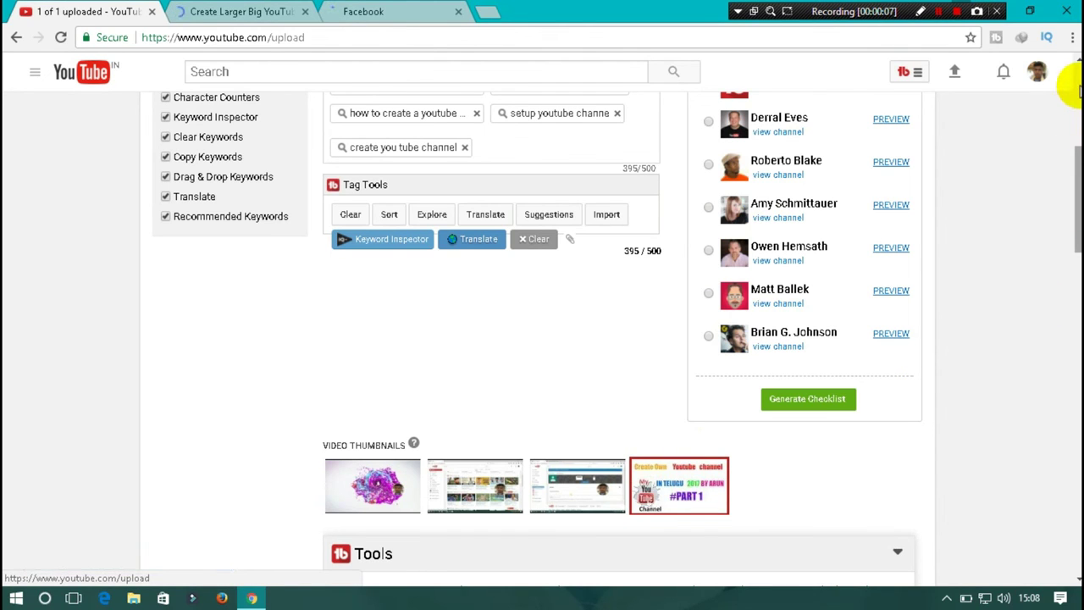
scroll(1072, 90, "up", 5)
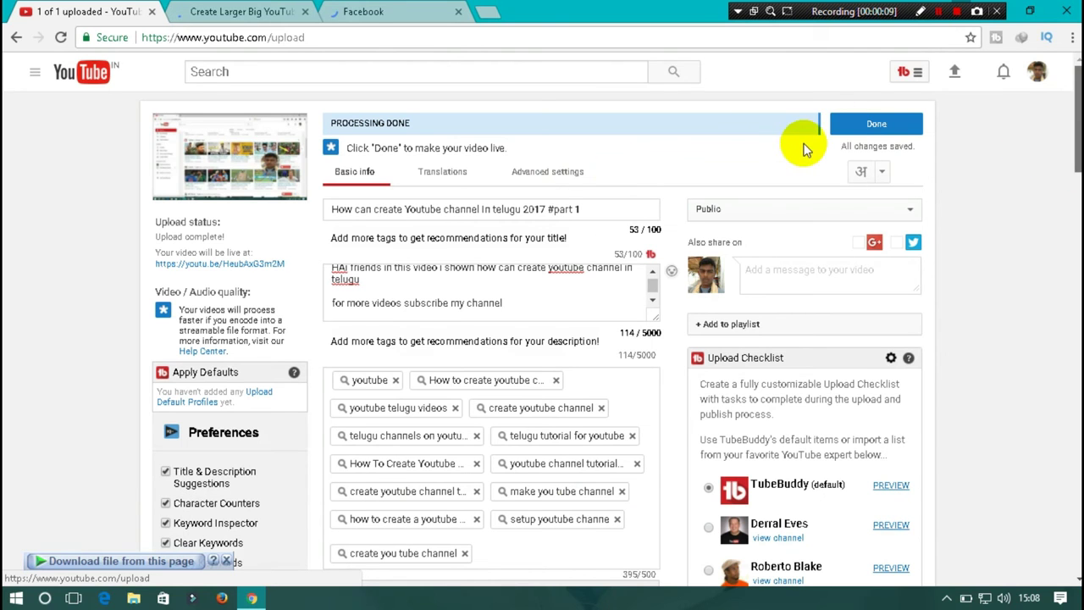
left_click(876, 127)
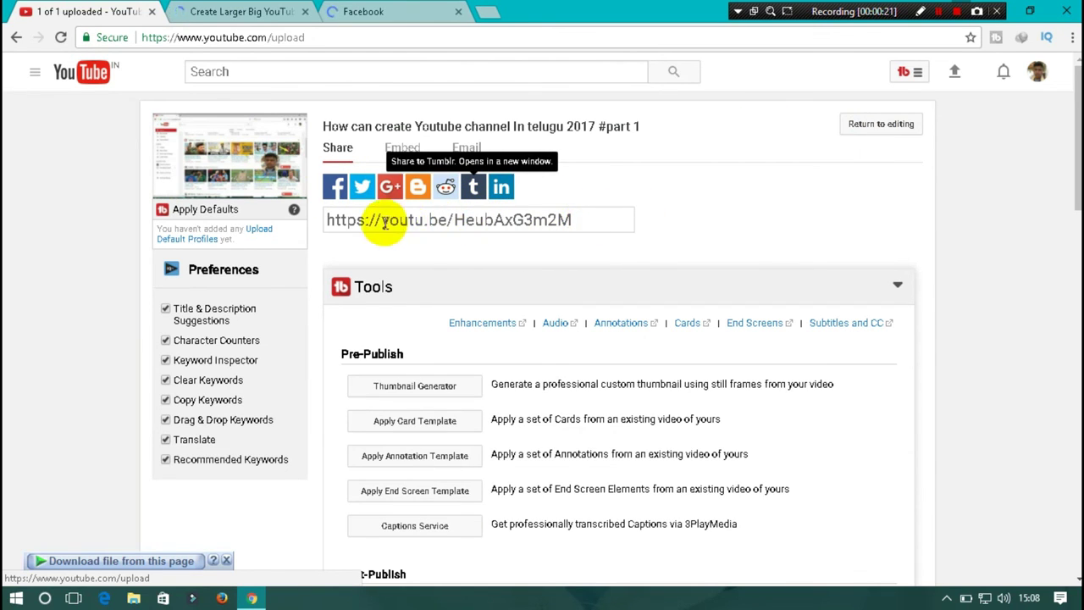
left_click(333, 218)
left_click(327, 219)
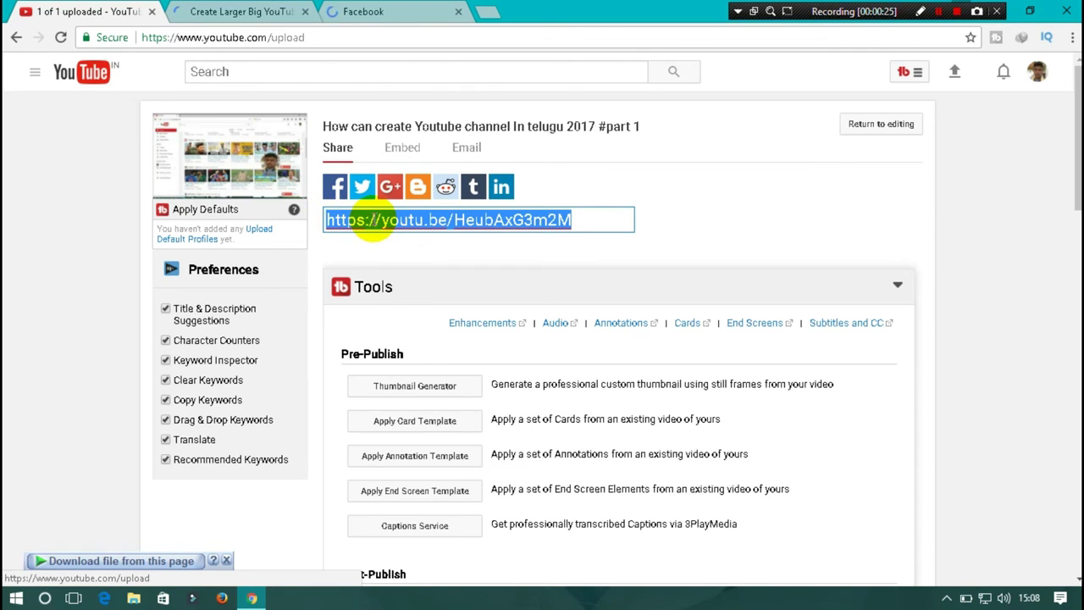
right_click(372, 222)
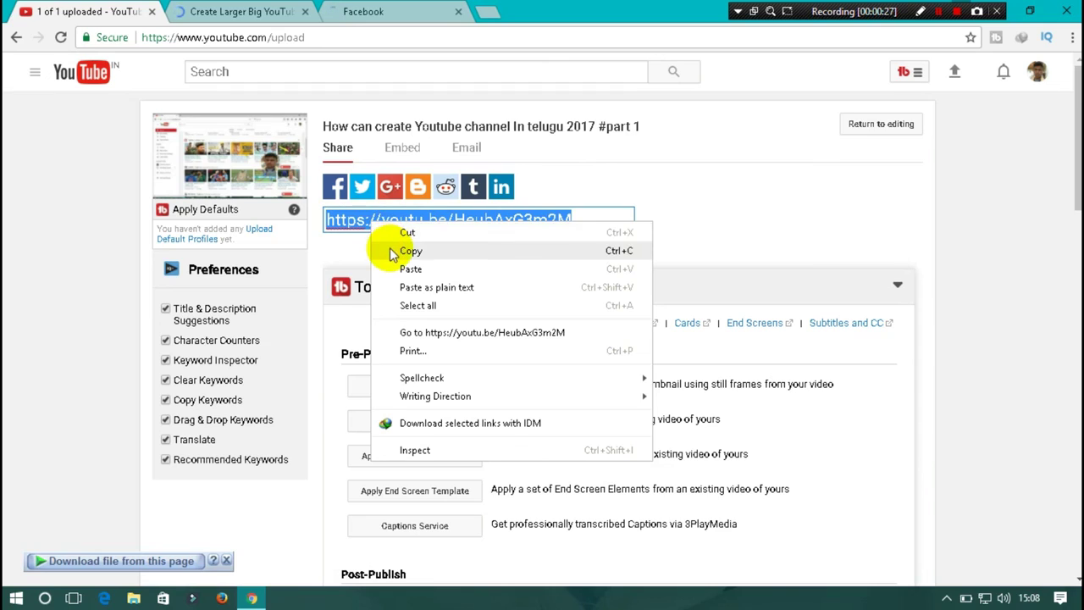
left_click(385, 248)
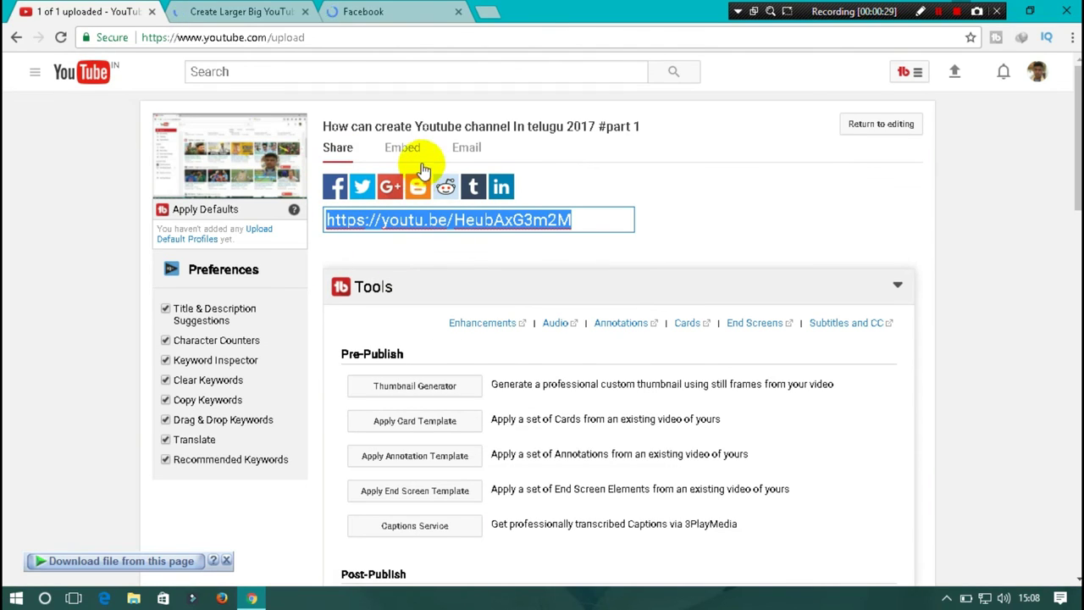